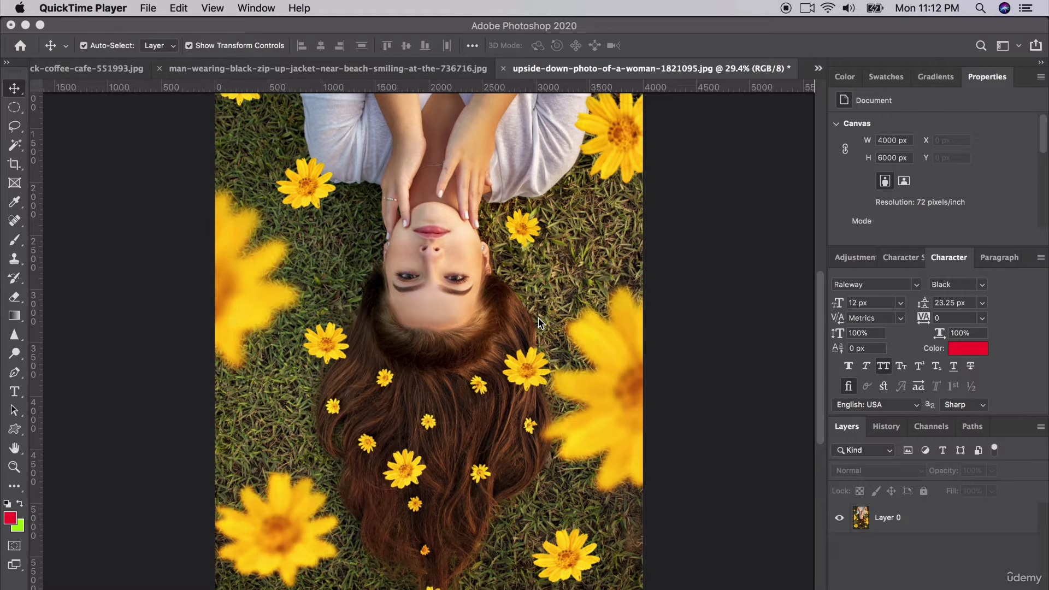
Add a blank layer above Layer 0 and set the Brush tool to a 412 px Soft Round tip.
{"action": "left_click", "coordinate": [892, 533]}
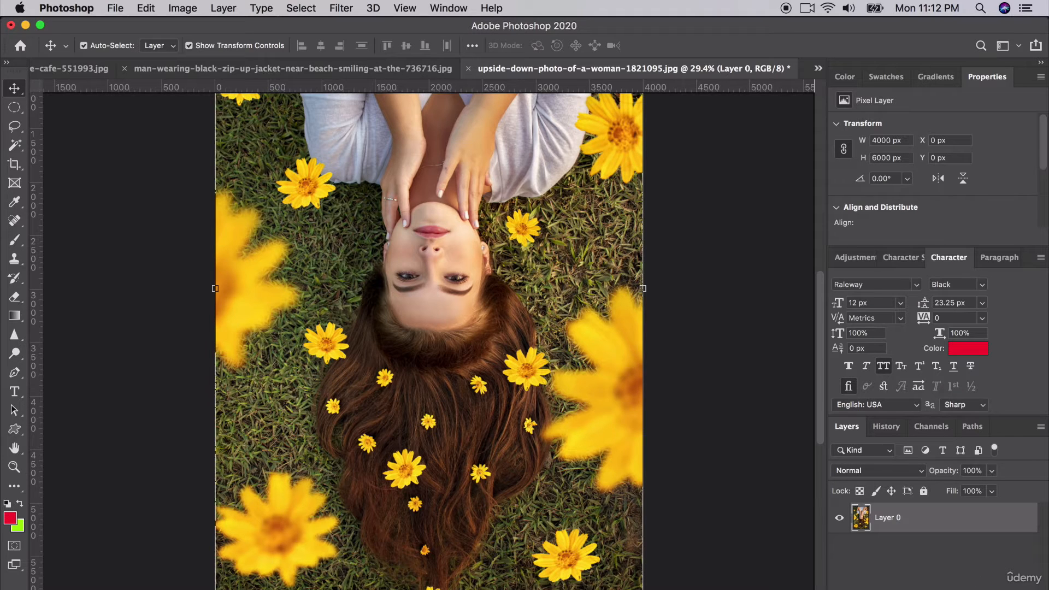
{"action": "left_click", "coordinate": [1002, 585]}
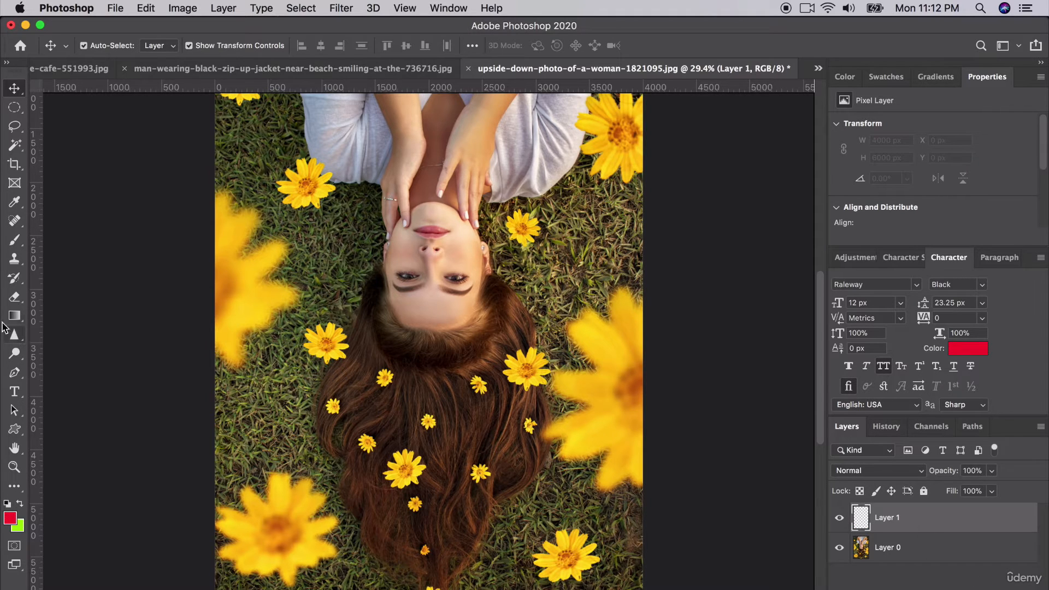
{"action": "left_click", "coordinate": [14, 243]}
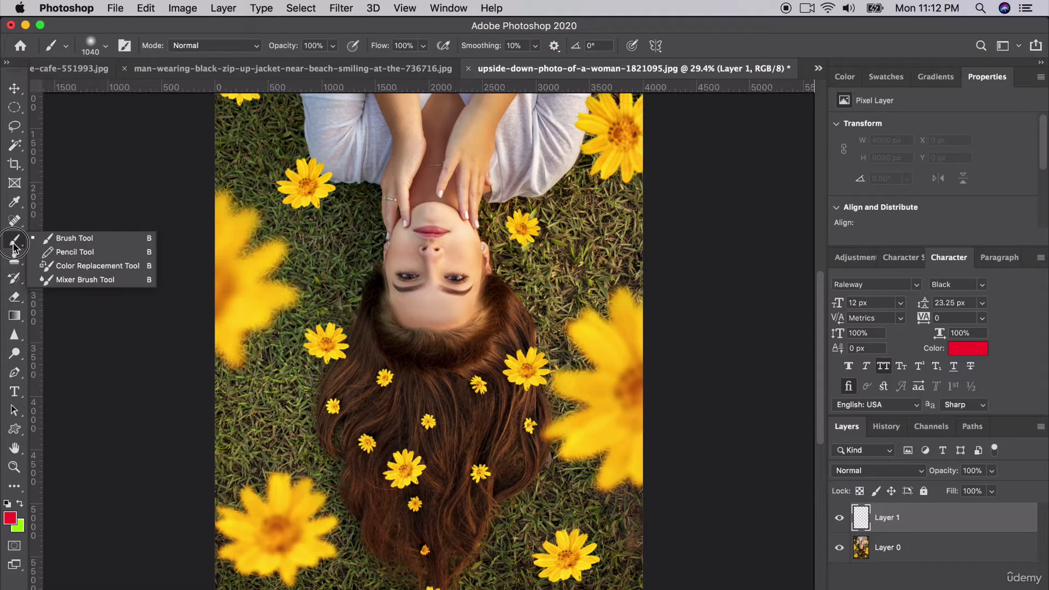
{"action": "left_click", "coordinate": [71, 239]}
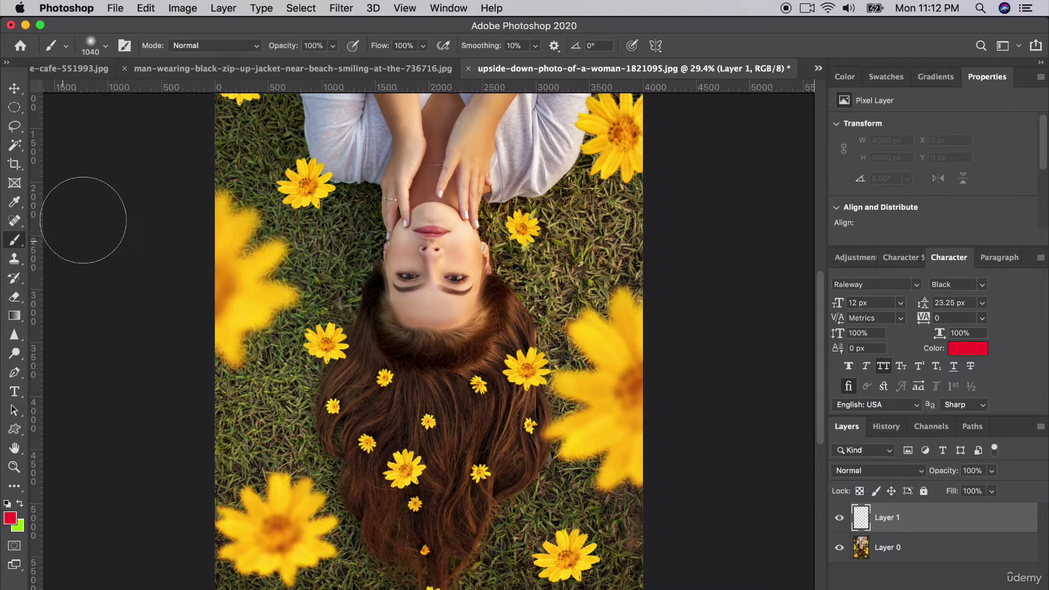
{"action": "left_click", "coordinate": [105, 46]}
{"action": "left_click_drag", "start_coordinate": [165, 92], "coordinate": [160, 91]}
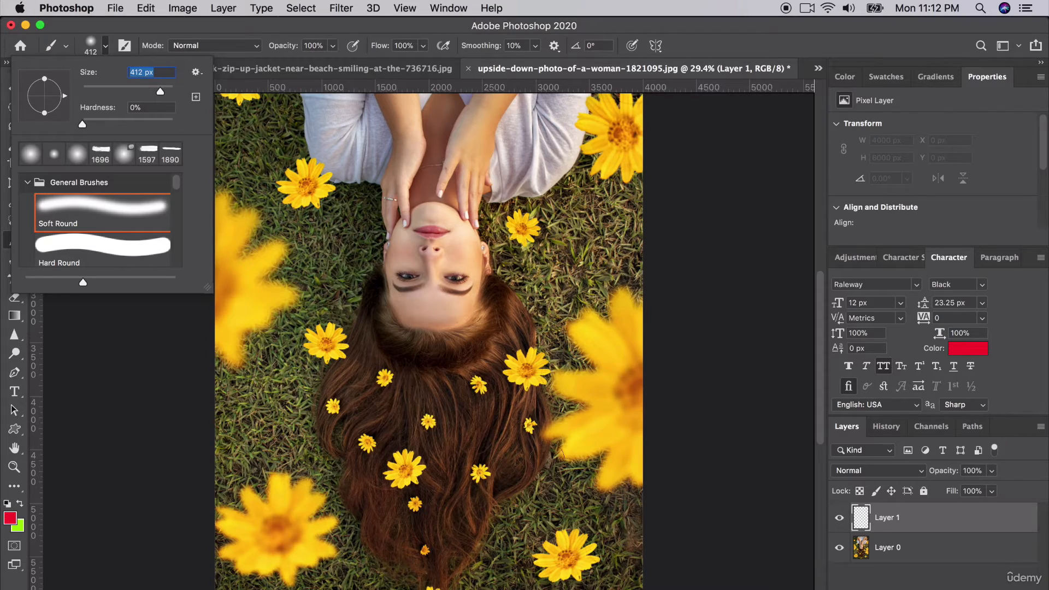
Paint solid red over the woman's hair on Layer 1, from around the forehead down to the hair ends.
{"action": "scroll", "coordinate": [445, 389], "scroll_direction": "up", "scroll_amount": 3}
{"action": "scroll", "coordinate": [445, 390], "scroll_direction": "up", "scroll_amount": 4}
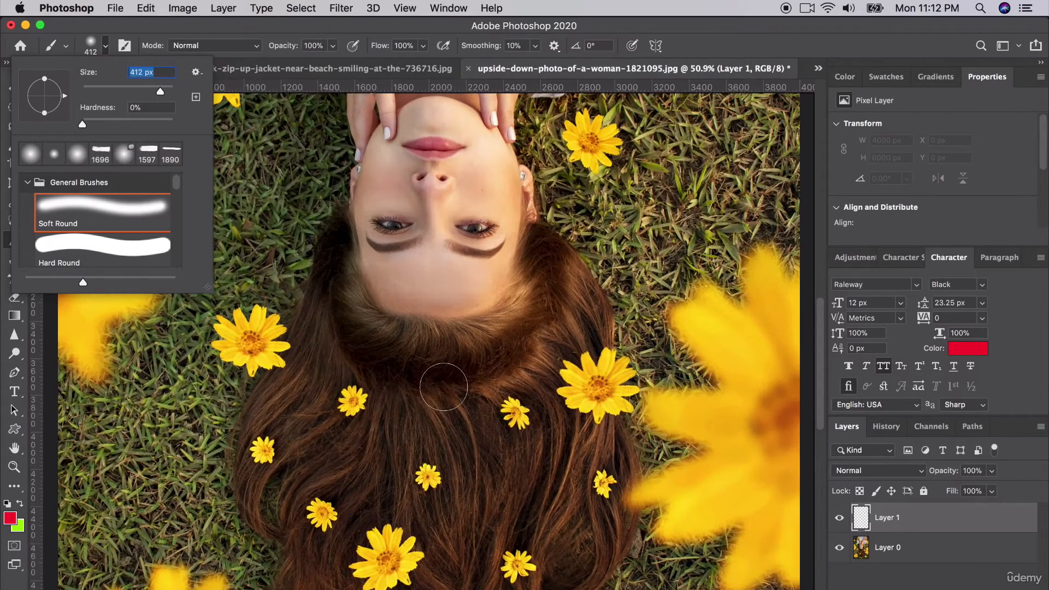
{"action": "scroll", "coordinate": [444, 387], "scroll_direction": "down", "scroll_amount": 3}
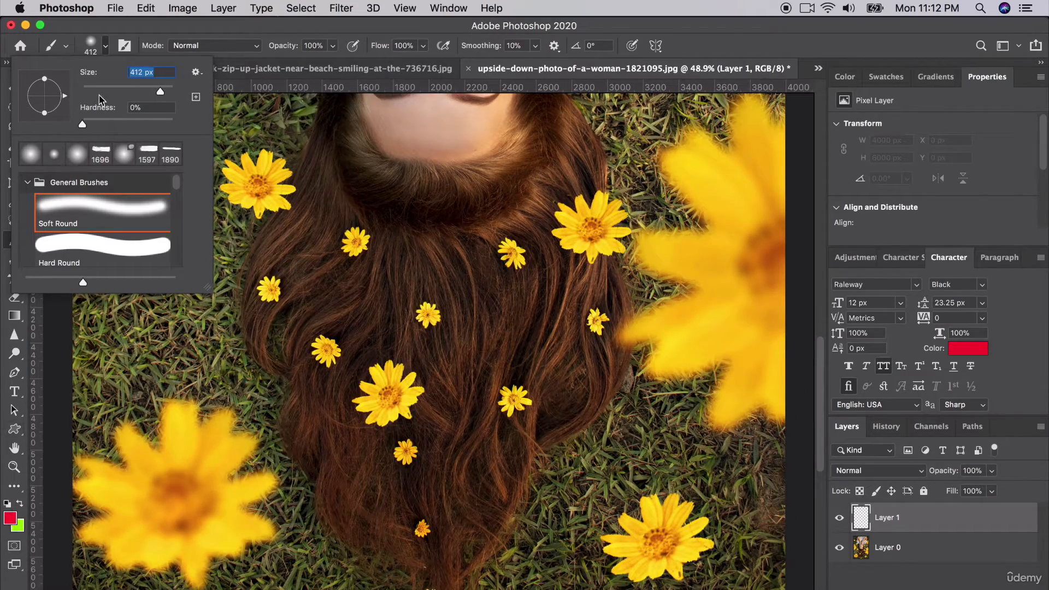
{"action": "left_click", "coordinate": [126, 32]}
{"action": "scroll", "coordinate": [352, 235], "scroll_direction": "up", "scroll_amount": 1}
{"action": "scroll", "coordinate": [376, 257], "scroll_direction": "up", "scroll_amount": 2}
{"action": "mouse_move", "coordinate": [339, 215]}
{"action": "left_mouse_down"}
{"action": "mouse_move", "coordinate": [345, 268]}
{"action": "mouse_move", "coordinate": [412, 339]}
{"action": "mouse_move", "coordinate": [512, 288]}
{"action": "mouse_move", "coordinate": [540, 178]}
{"action": "mouse_move", "coordinate": [567, 242]}
{"action": "mouse_move", "coordinate": [601, 442]}
{"action": "mouse_move", "coordinate": [560, 466]}
{"action": "mouse_move", "coordinate": [546, 326]}
{"action": "mouse_move", "coordinate": [540, 434]}
{"action": "mouse_move", "coordinate": [555, 364]}
{"action": "mouse_move", "coordinate": [553, 459]}
{"action": "mouse_move", "coordinate": [521, 489]}
{"action": "mouse_move", "coordinate": [498, 359]}
{"action": "mouse_move", "coordinate": [479, 346]}
{"action": "mouse_move", "coordinate": [455, 465]}
{"action": "mouse_move", "coordinate": [374, 459]}
{"action": "mouse_move", "coordinate": [346, 443]}
{"action": "mouse_move", "coordinate": [353, 388]}
{"action": "mouse_move", "coordinate": [311, 347]}
{"action": "mouse_move", "coordinate": [272, 376]}
{"action": "mouse_move", "coordinate": [273, 398]}
{"action": "mouse_move", "coordinate": [270, 317]}
{"action": "mouse_move", "coordinate": [313, 245]}
{"action": "mouse_move", "coordinate": [339, 140]}
{"action": "mouse_move", "coordinate": [354, 210]}
{"action": "mouse_move", "coordinate": [386, 238]}
{"action": "mouse_move", "coordinate": [496, 238]}
{"action": "mouse_move", "coordinate": [521, 212]}
{"action": "mouse_move", "coordinate": [438, 304]}
{"action": "mouse_move", "coordinate": [394, 272]}
{"action": "mouse_move", "coordinate": [300, 326]}
{"action": "mouse_move", "coordinate": [339, 317]}
{"action": "mouse_move", "coordinate": [317, 459]}
{"action": "mouse_move", "coordinate": [296, 423]}
{"action": "mouse_move", "coordinate": [318, 510]}
{"action": "left_mouse_up"}
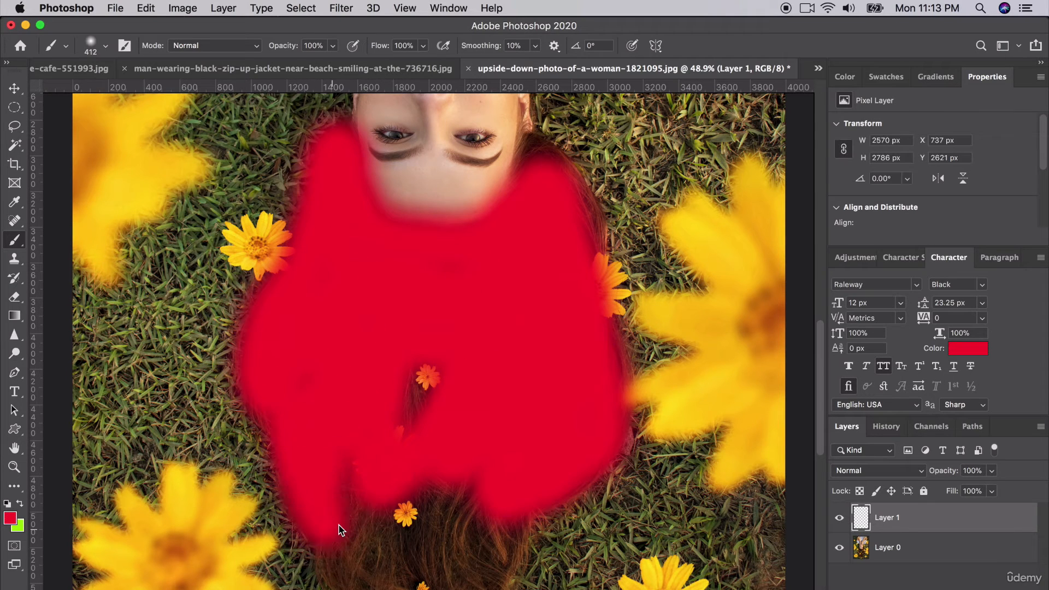
{"action": "right_click", "coordinate": [339, 528]}
{"action": "left_click", "coordinate": [311, 451]}
{"action": "scroll", "coordinate": [342, 492], "scroll_direction": "down", "scroll_amount": 2}
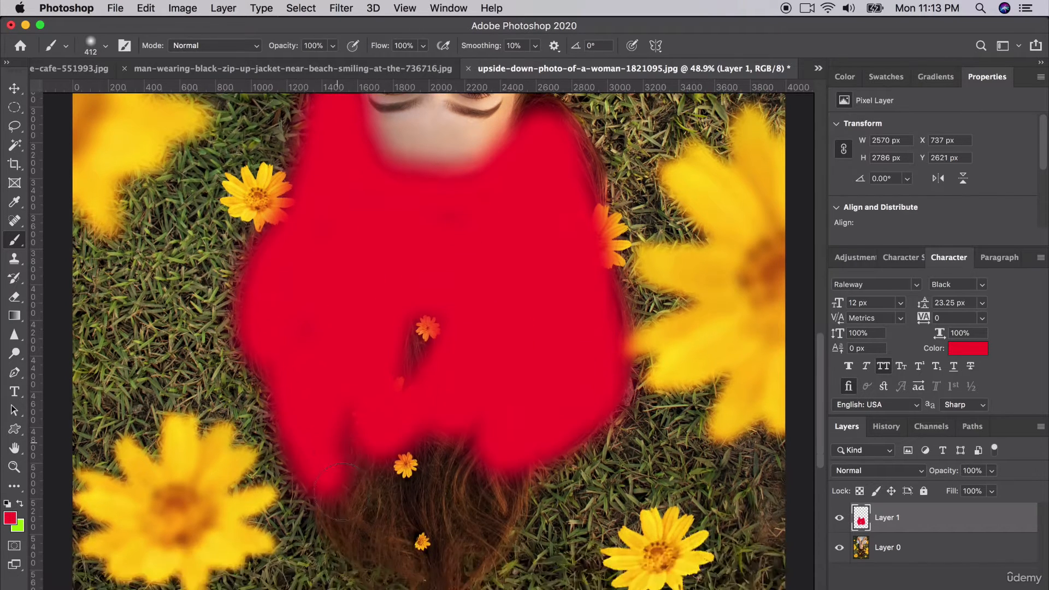
{"action": "scroll", "coordinate": [342, 492], "scroll_direction": "down", "scroll_amount": 2}
{"action": "mouse_move", "coordinate": [323, 403]}
{"action": "left_mouse_down"}
{"action": "mouse_move", "coordinate": [443, 555]}
{"action": "mouse_move", "coordinate": [523, 383]}
{"action": "mouse_move", "coordinate": [447, 469]}
{"action": "mouse_move", "coordinate": [454, 343]}
{"action": "mouse_move", "coordinate": [419, 422]}
{"action": "mouse_move", "coordinate": [374, 408]}
{"action": "mouse_move", "coordinate": [347, 362]}
{"action": "mouse_move", "coordinate": [389, 450]}
{"action": "mouse_move", "coordinate": [424, 361]}
{"action": "mouse_move", "coordinate": [409, 223]}
{"action": "mouse_move", "coordinate": [453, 430]}
{"action": "mouse_move", "coordinate": [385, 328]}
{"action": "left_mouse_up"}
Reduce the brush size to 182 px and fill the unpainted outer hair edge beside the right temple with red.
{"action": "scroll", "coordinate": [385, 327], "scroll_direction": "up", "scroll_amount": 6}
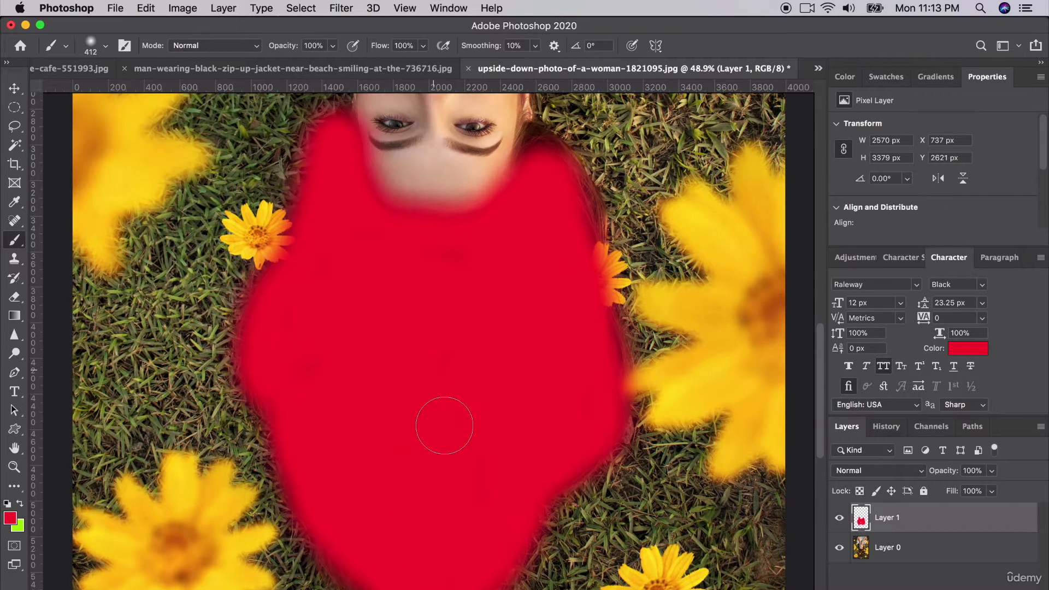
{"action": "scroll", "coordinate": [305, 316], "scroll_direction": "up", "scroll_amount": 1}
{"action": "left_click", "coordinate": [105, 47]}
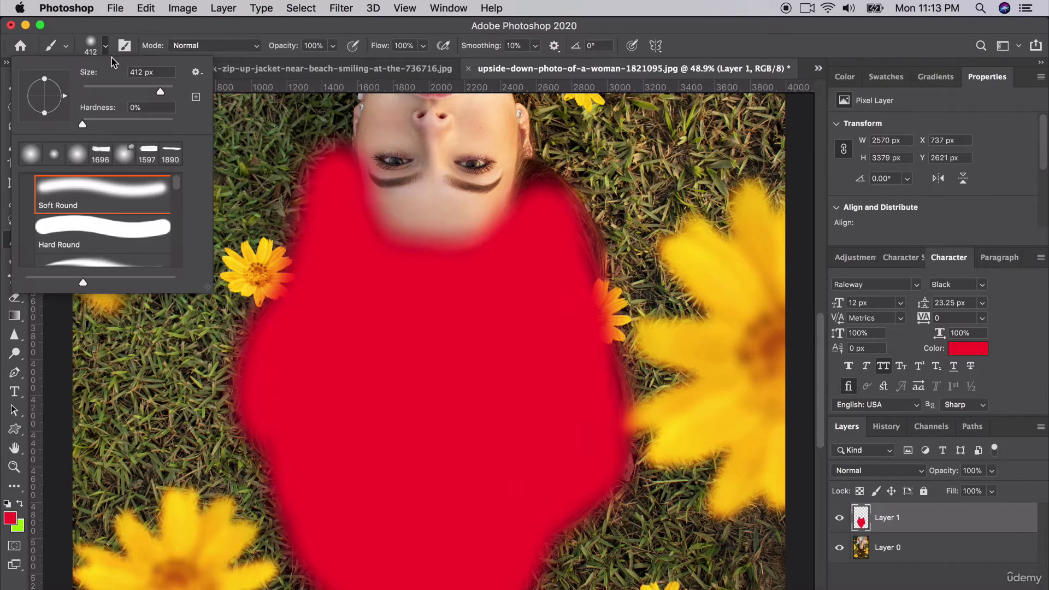
{"action": "left_click_drag", "start_coordinate": [149, 94], "coordinate": [147, 92]}
{"action": "mouse_move", "coordinate": [516, 212]}
{"action": "left_mouse_down"}
{"action": "mouse_move", "coordinate": [535, 168]}
{"action": "mouse_move", "coordinate": [584, 223]}
{"action": "mouse_move", "coordinate": [594, 271]}
{"action": "mouse_move", "coordinate": [577, 302]}
{"action": "left_mouse_up"}
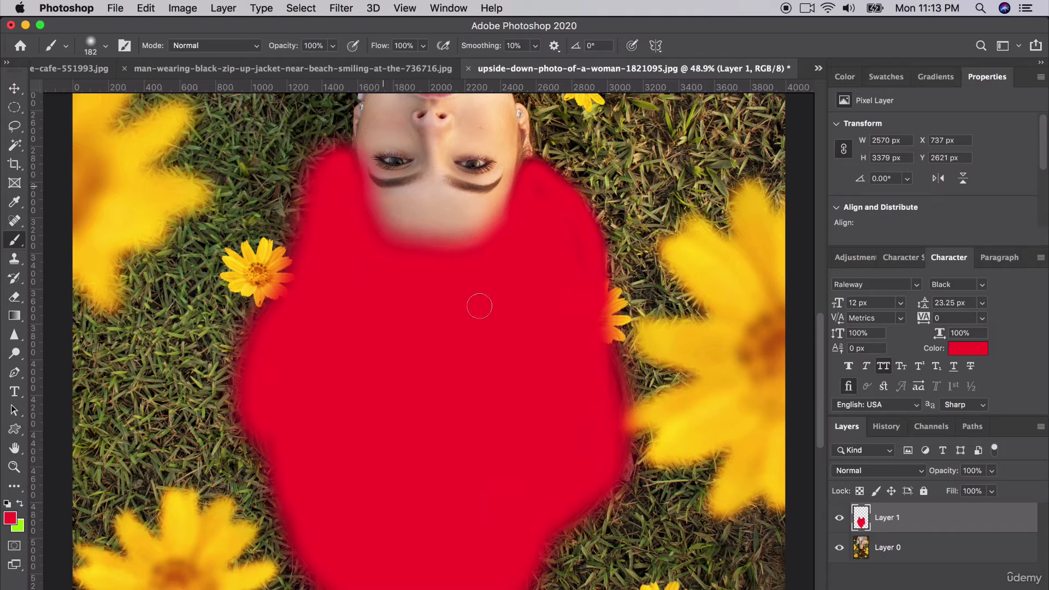
{"action": "scroll", "coordinate": [489, 318], "scroll_direction": "up", "scroll_amount": 3}
{"action": "left_click_drag", "start_coordinate": [524, 219], "coordinate": [537, 232]}
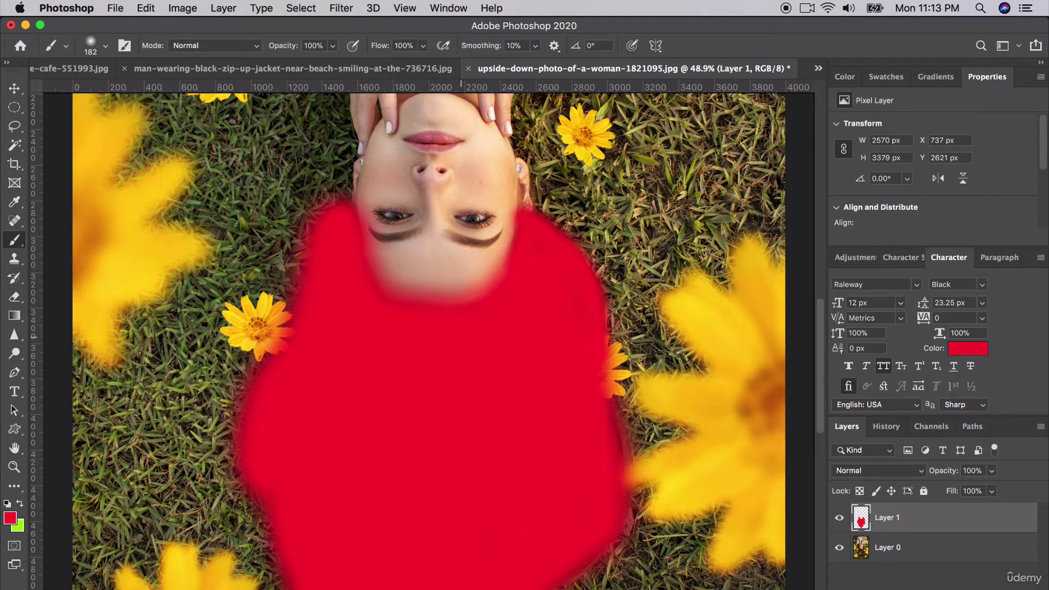
Use the Eraser at 188 px to remove red paint from the face along the forehead and temples.
{"action": "left_click", "coordinate": [15, 297]}
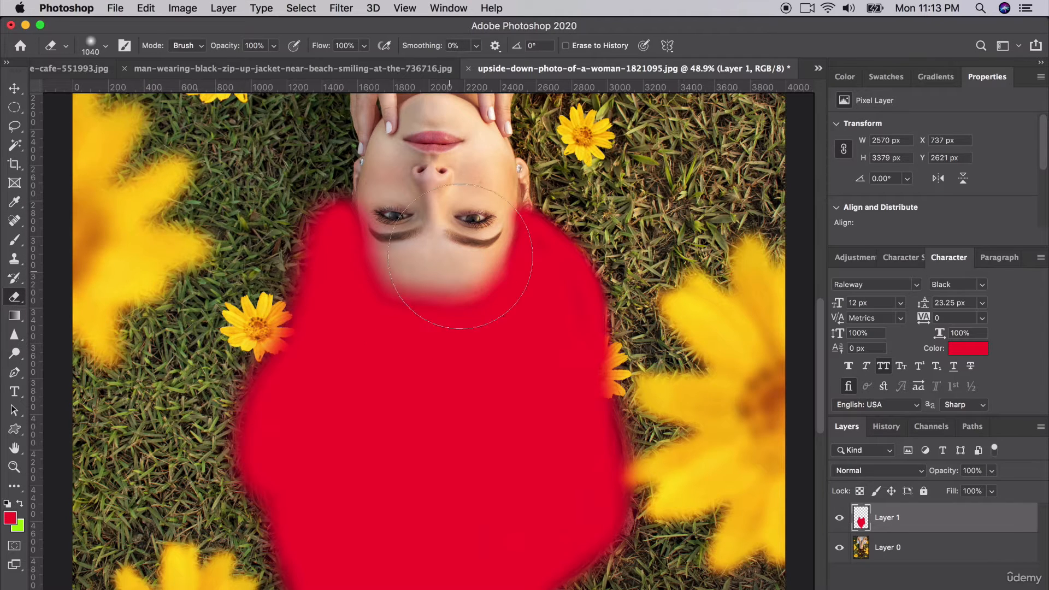
{"action": "left_click", "coordinate": [103, 46]}
{"action": "left_click_drag", "start_coordinate": [153, 91], "coordinate": [147, 91]}
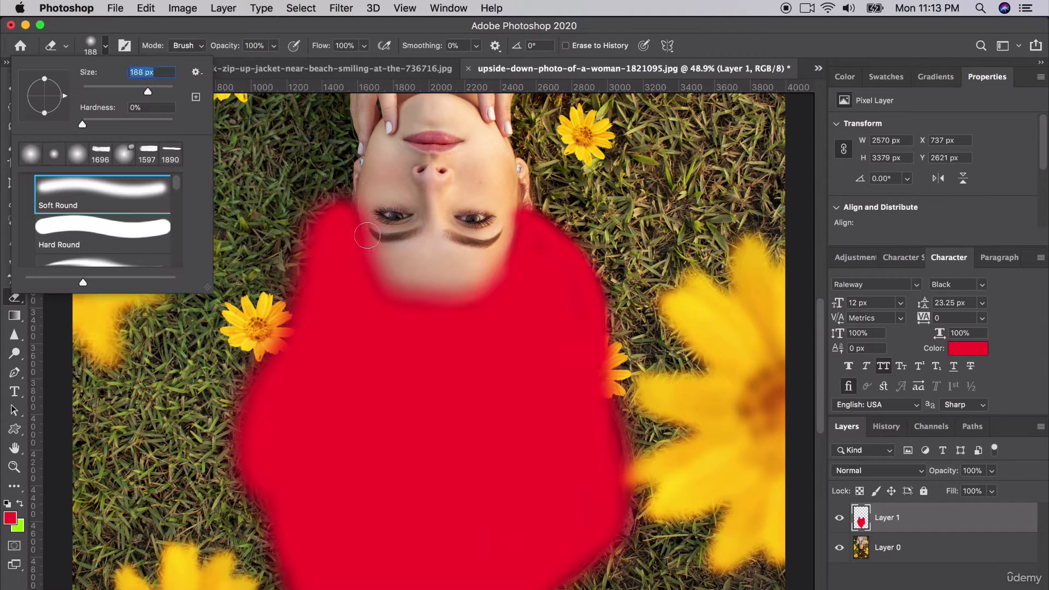
{"action": "mouse_move", "coordinate": [378, 252]}
{"action": "left_mouse_down"}
{"action": "mouse_move", "coordinate": [398, 280]}
{"action": "mouse_move", "coordinate": [463, 284]}
{"action": "mouse_move", "coordinate": [484, 272]}
{"action": "mouse_move", "coordinate": [498, 233]}
{"action": "mouse_move", "coordinate": [478, 281]}
{"action": "mouse_move", "coordinate": [401, 285]}
{"action": "mouse_move", "coordinate": [374, 244]}
{"action": "mouse_move", "coordinate": [376, 205]}
{"action": "left_mouse_up"}
{"action": "key", "text": "super+z"}
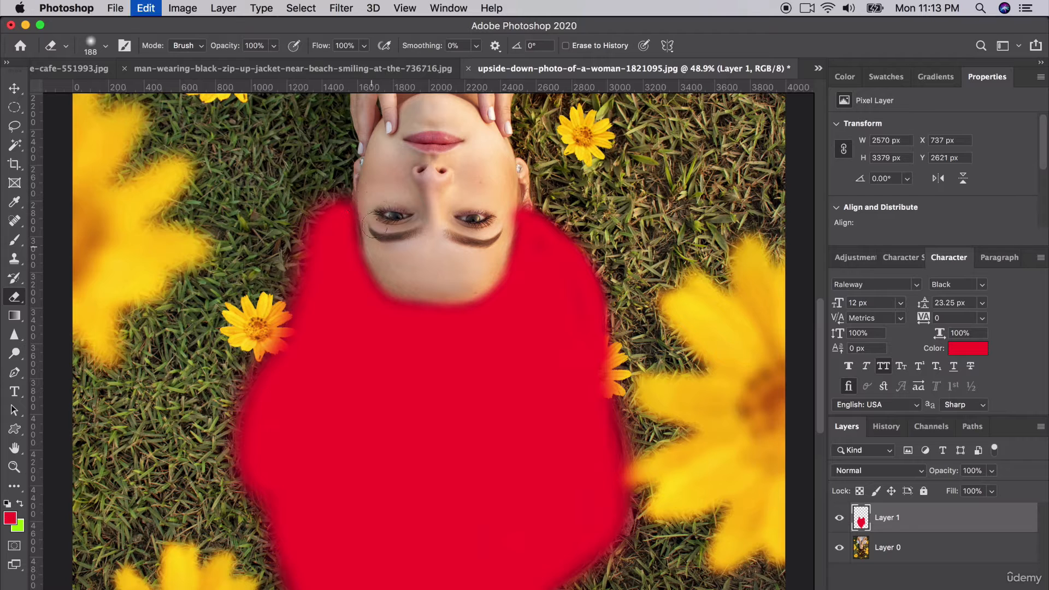
{"action": "mouse_move", "coordinate": [399, 270]}
{"action": "left_mouse_down"}
{"action": "mouse_move", "coordinate": [420, 283]}
{"action": "mouse_move", "coordinate": [462, 283]}
{"action": "mouse_move", "coordinate": [487, 260]}
{"action": "mouse_move", "coordinate": [491, 221]}
{"action": "left_mouse_up"}
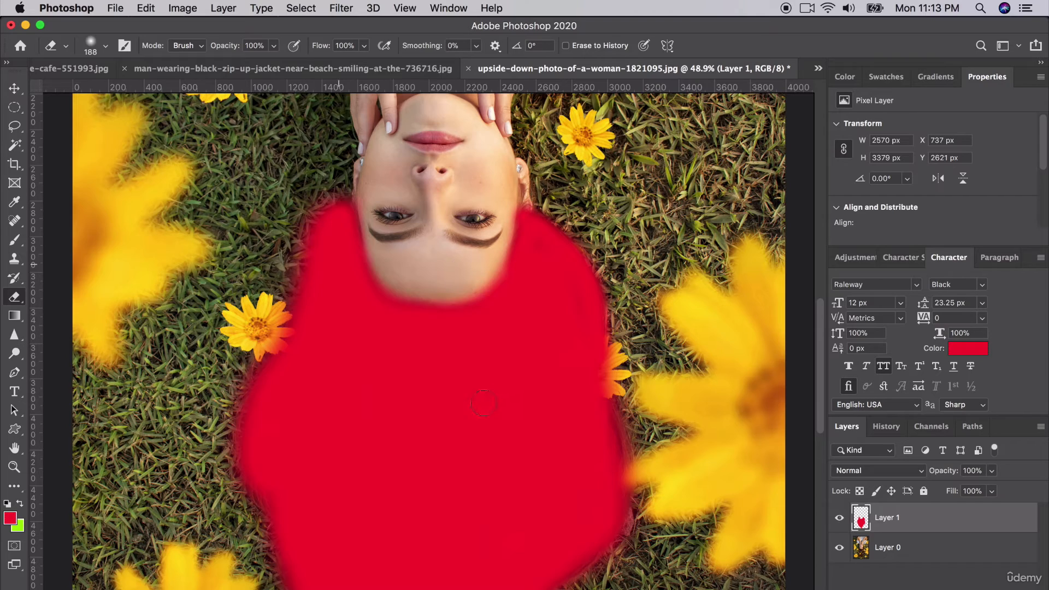
Float the Layers panel over the canvas and set Layer 1's blend mode to Soft Light.
{"action": "scroll", "coordinate": [478, 384], "scroll_direction": "down", "scroll_amount": 5}
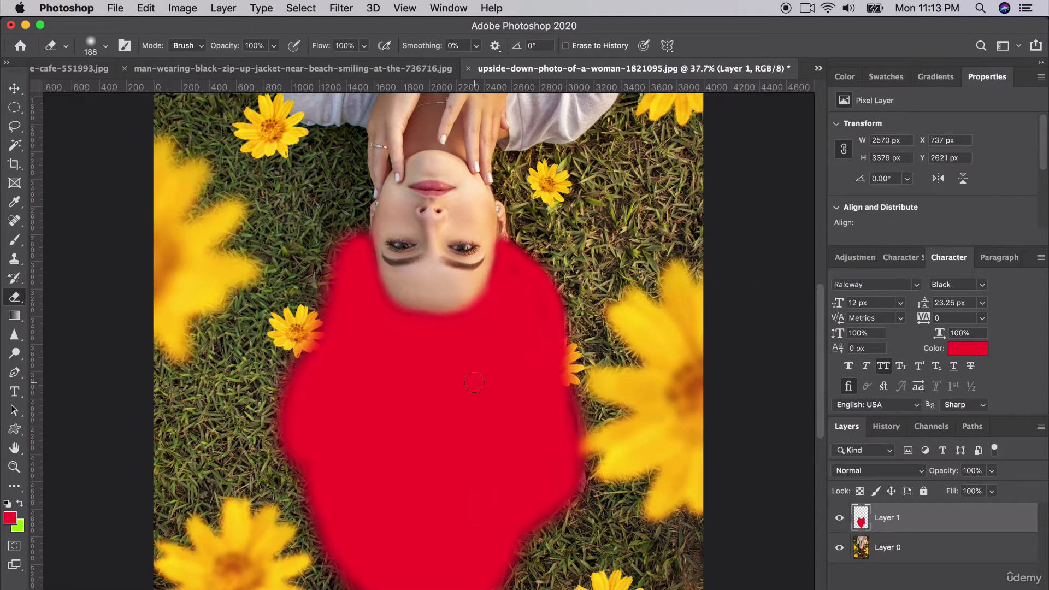
{"action": "left_click", "coordinate": [14, 89]}
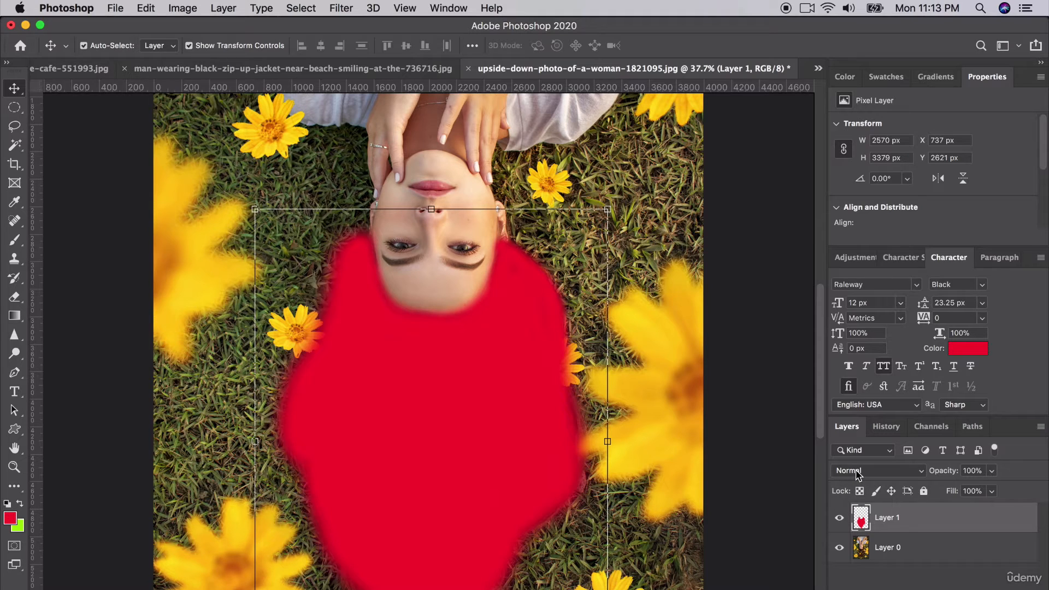
{"action": "left_click_drag", "start_coordinate": [842, 424], "coordinate": [719, 252]}
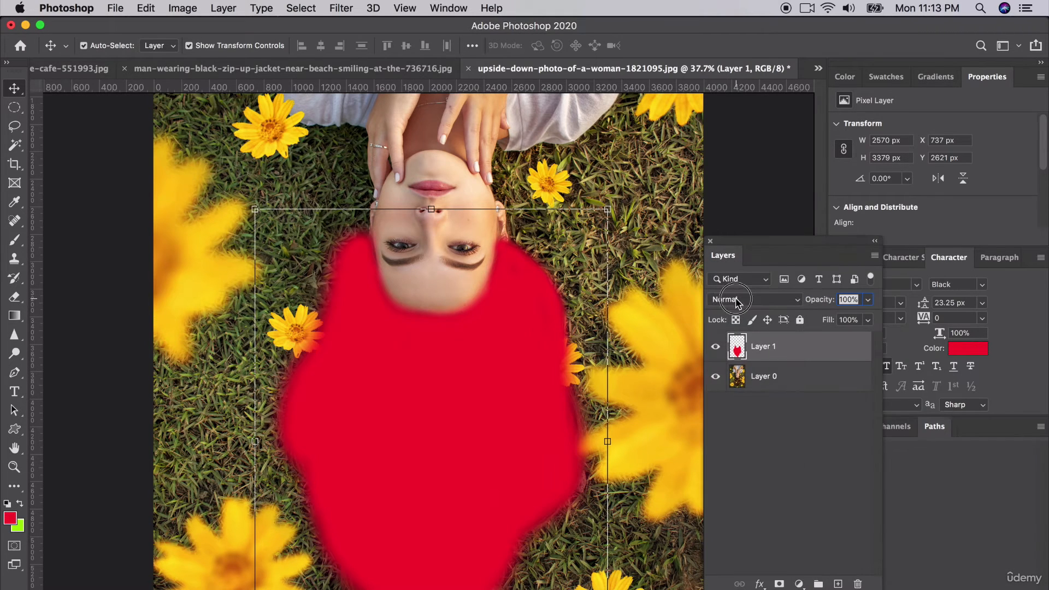
{"action": "left_click", "coordinate": [737, 299]}
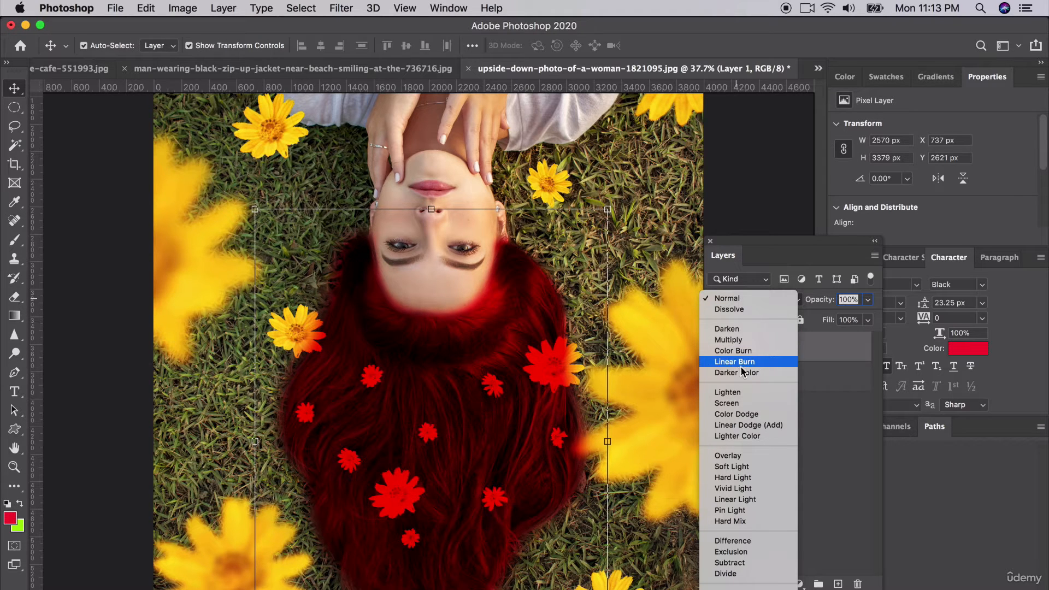
{"action": "left_click", "coordinate": [741, 468]}
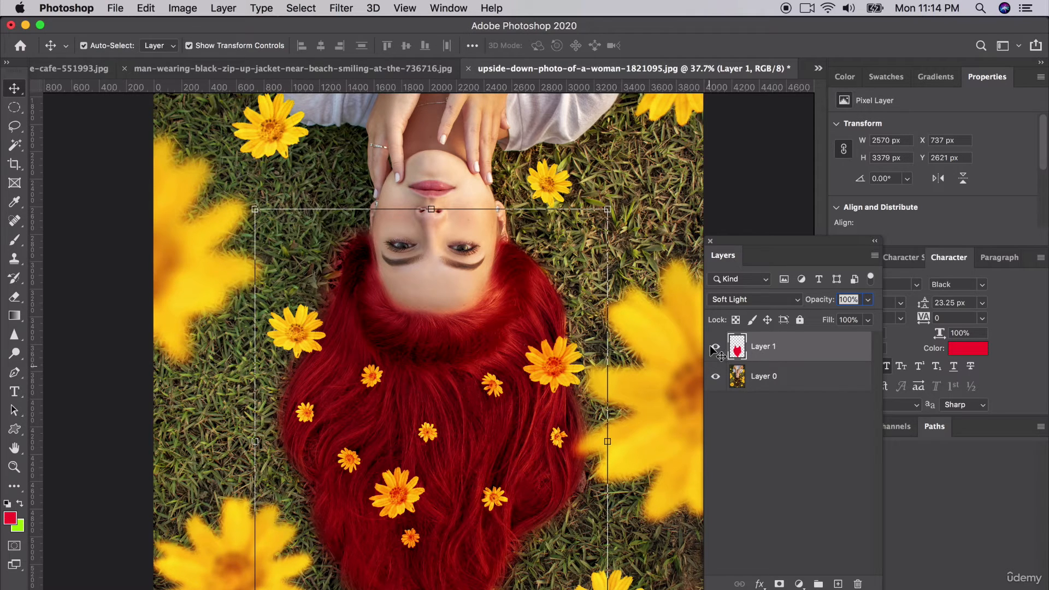
Shift Layer 1 off the hair, undo the move, and toggle the layer's visibility to compare the hair colours.
{"action": "left_click_drag", "start_coordinate": [433, 328], "coordinate": [273, 287]}
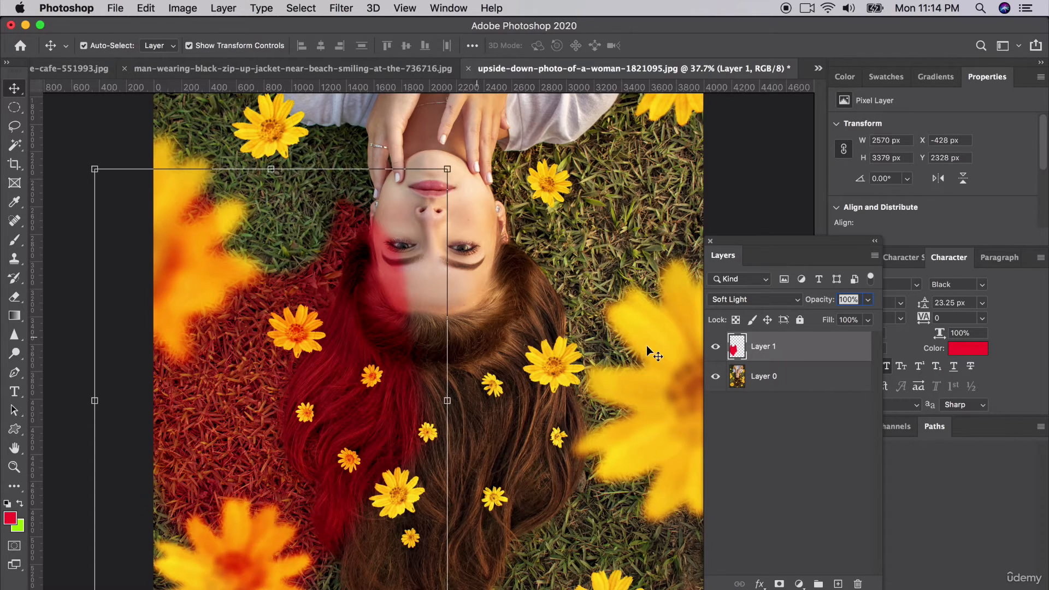
{"action": "key", "text": "super+z"}
{"action": "left_click", "coordinate": [715, 347]}
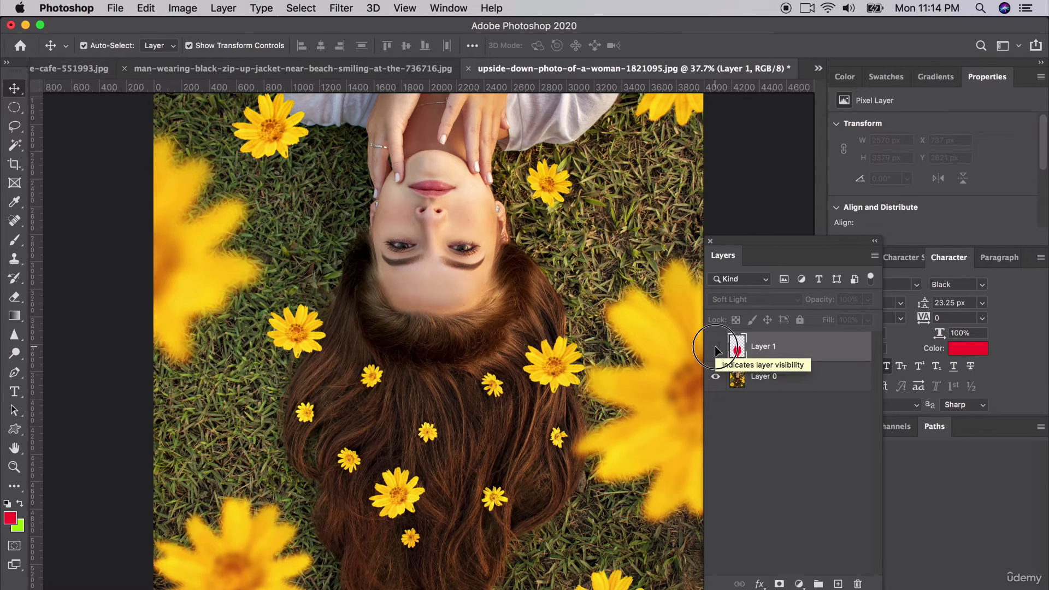
{"action": "left_click", "coordinate": [716, 348]}
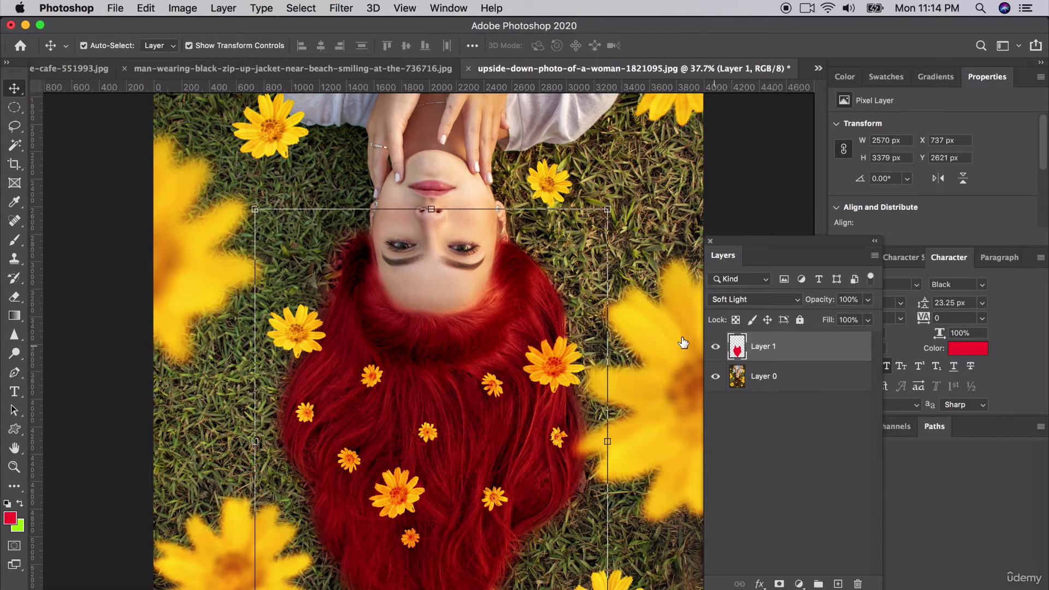
Outline the red spill on the grass beside the left of the head with the Magnetic Lasso and delete it from Layer 1.
{"action": "scroll", "coordinate": [347, 281], "scroll_direction": "up", "scroll_amount": 6}
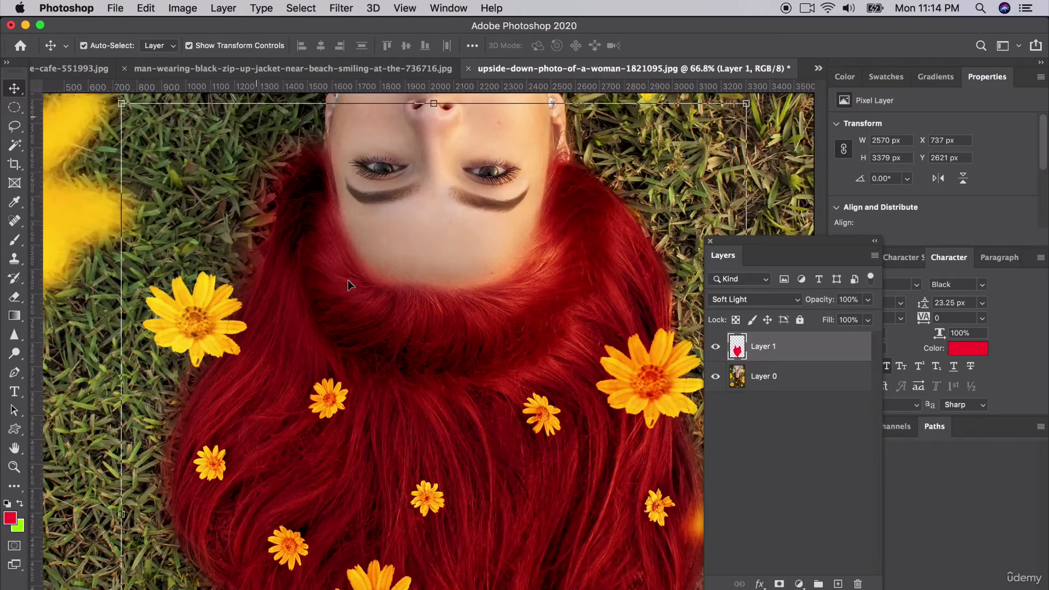
{"action": "scroll", "coordinate": [349, 280], "scroll_direction": "up", "scroll_amount": 3}
{"action": "scroll", "coordinate": [349, 280], "scroll_direction": "left", "scroll_amount": 3}
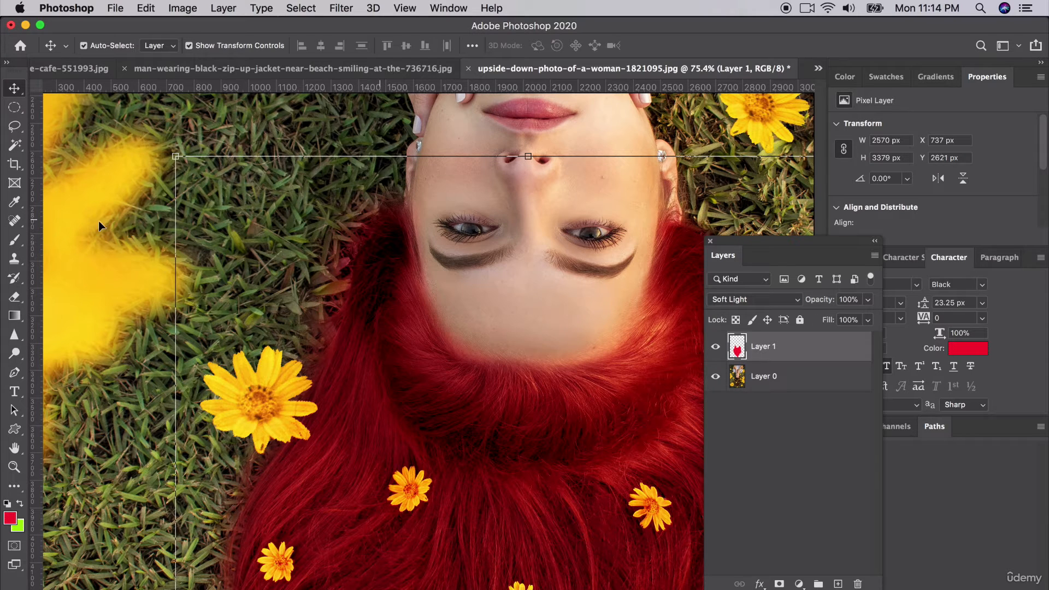
{"action": "left_click_drag", "start_coordinate": [15, 126], "coordinate": [52, 152]}
{"action": "left_click", "coordinate": [403, 197]}
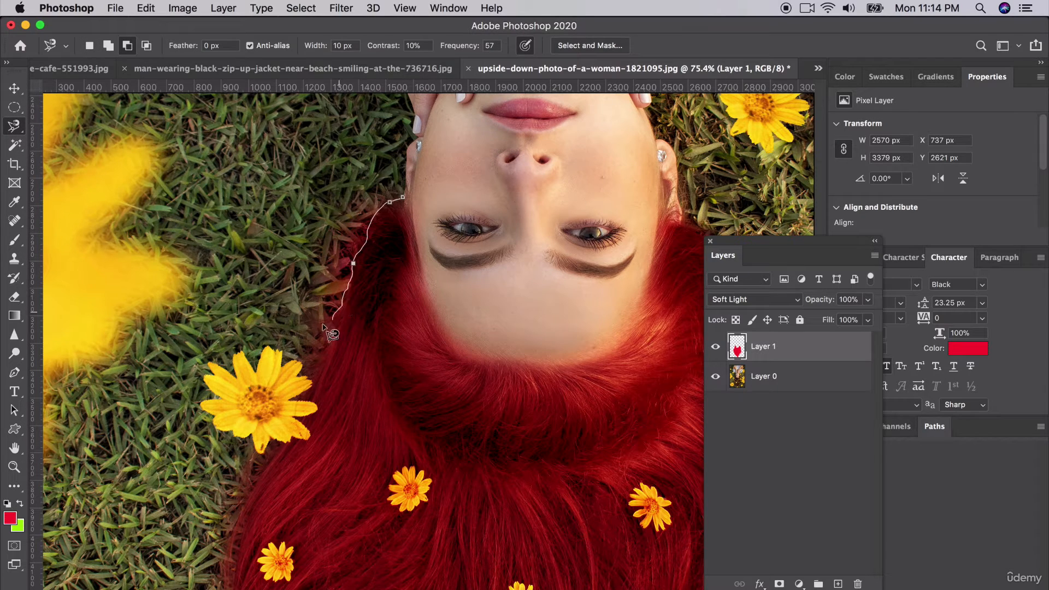
{"action": "left_click", "coordinate": [317, 163]}
{"action": "double_click", "coordinate": [317, 163]}
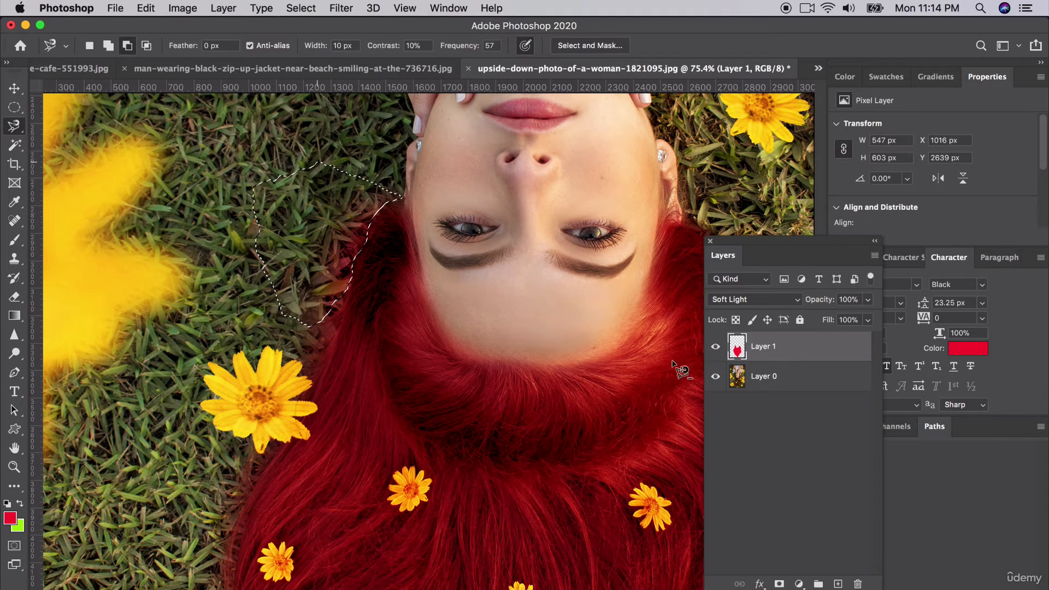
{"action": "key", "text": "Delete"}
Outline and delete the red spill on the grass beside the right of the head, and clear the selection.
{"action": "scroll", "coordinate": [381, 417], "scroll_direction": "down", "scroll_amount": 5}
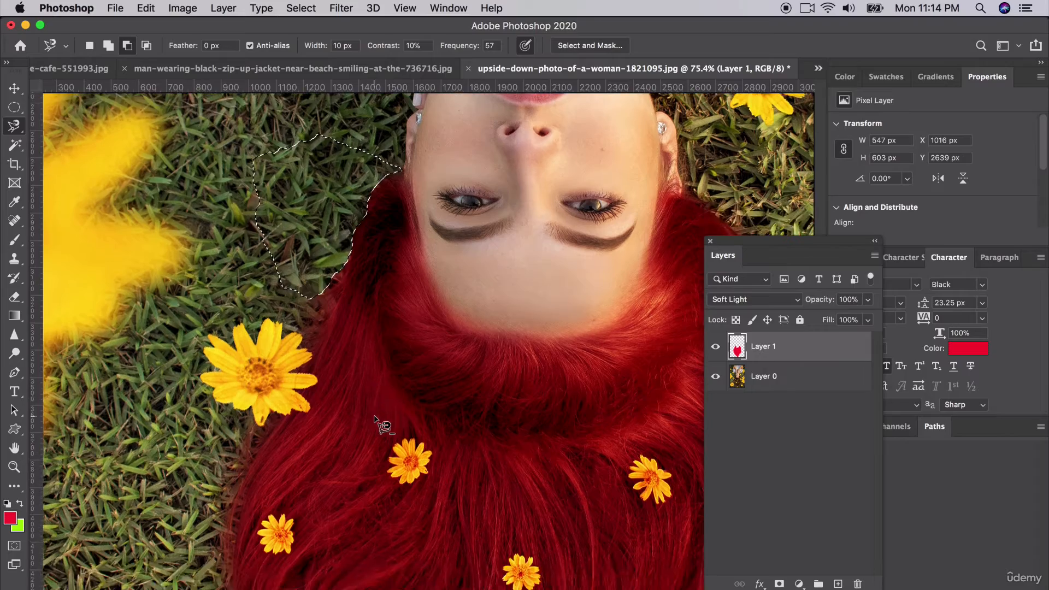
{"action": "scroll", "coordinate": [365, 413], "scroll_direction": "down", "scroll_amount": 10}
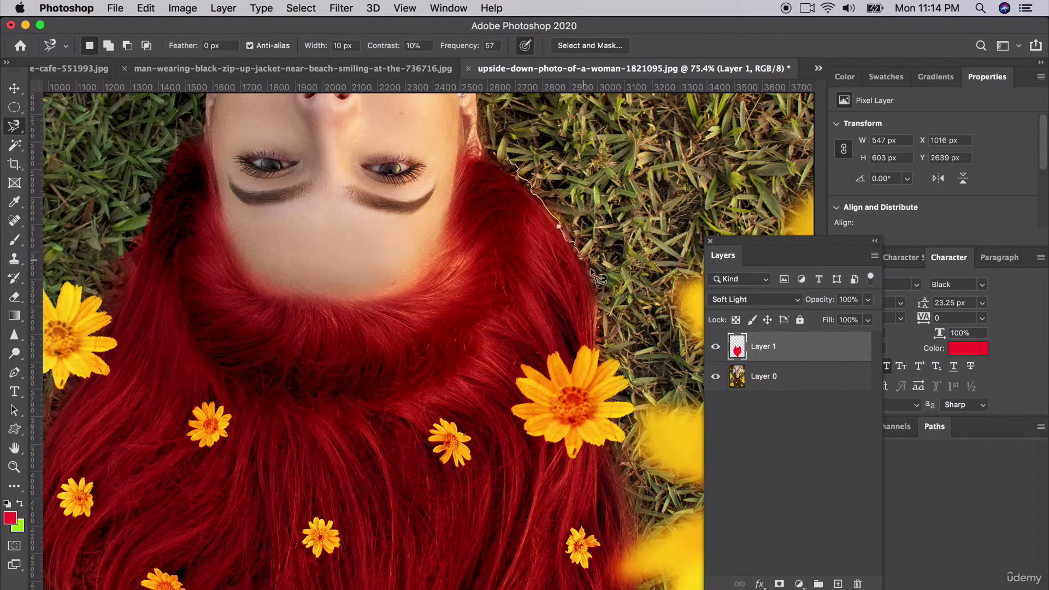
{"action": "left_click", "coordinate": [508, 155]}
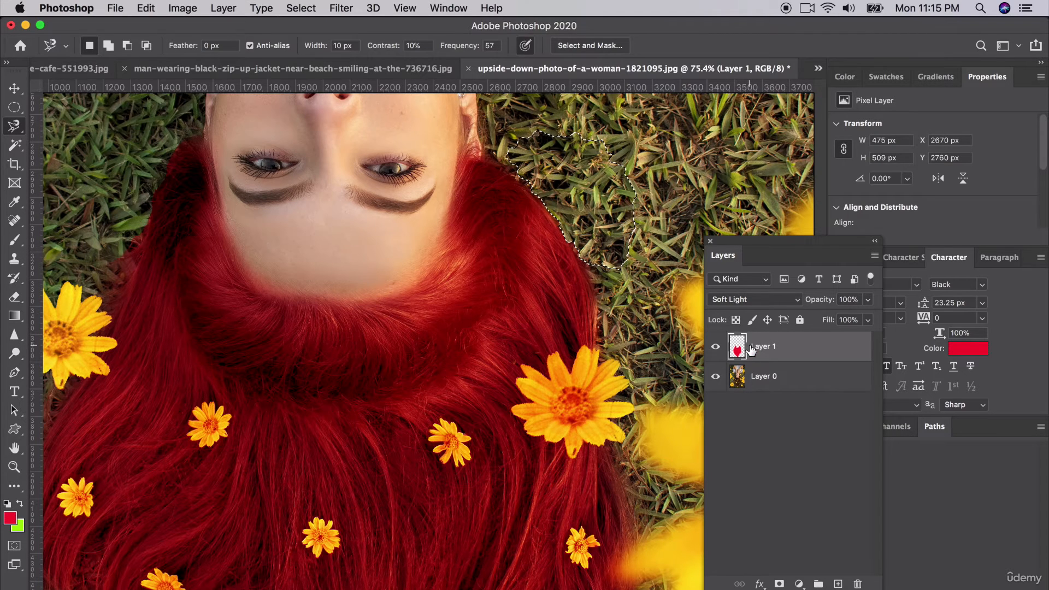
{"action": "left_click", "coordinate": [9, 107]}
{"action": "left_click", "coordinate": [246, 226]}
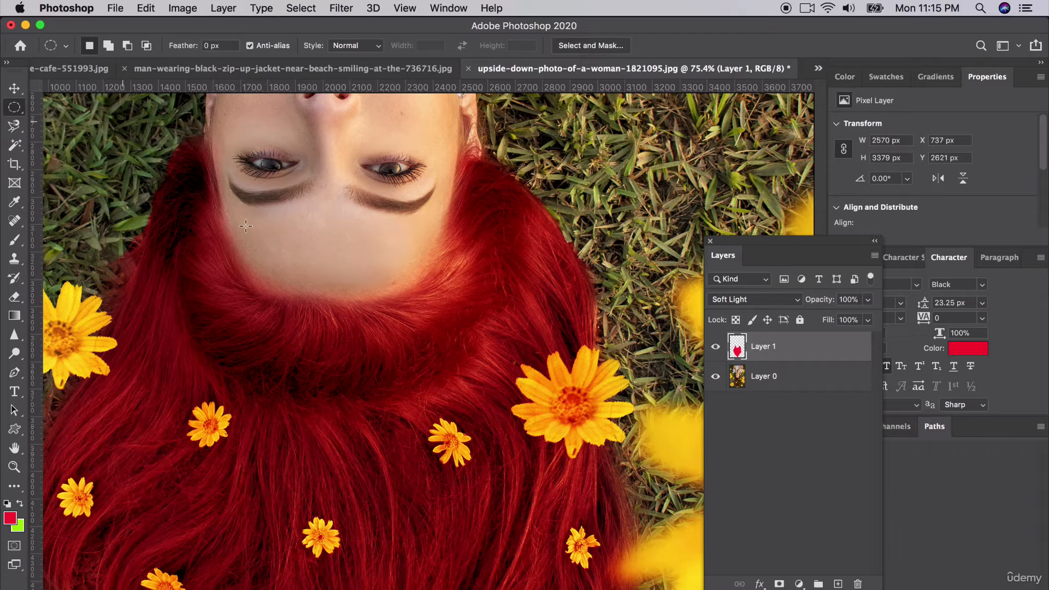
Erase the red tint from the yellow flowers scattered across the hair on Layer 1 with the 188 px soft Eraser.
{"action": "key", "text": "super+minus"}
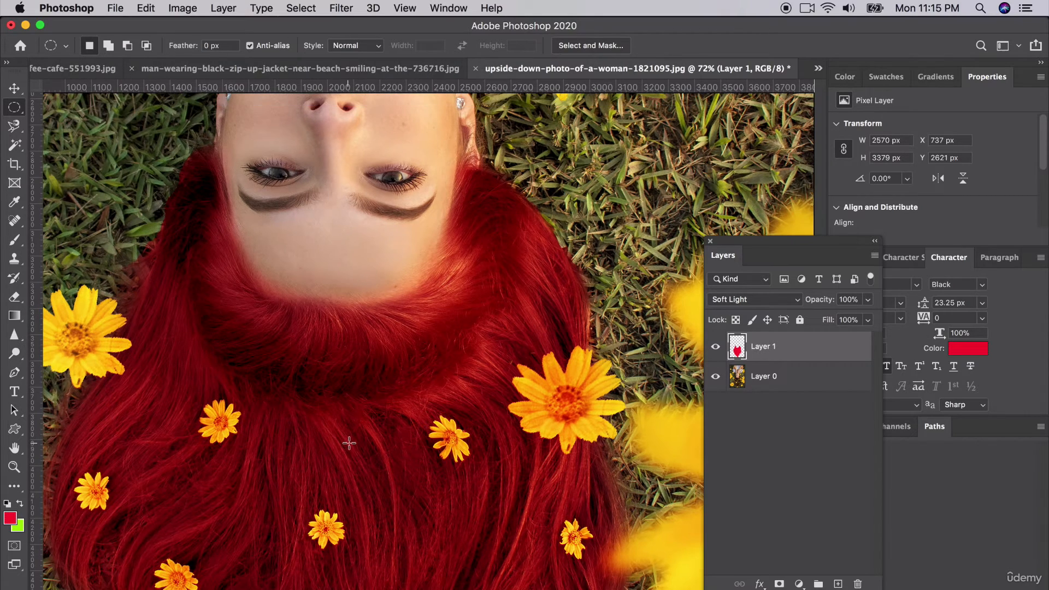
{"action": "scroll", "coordinate": [201, 483], "scroll_direction": "down", "scroll_amount": 10}
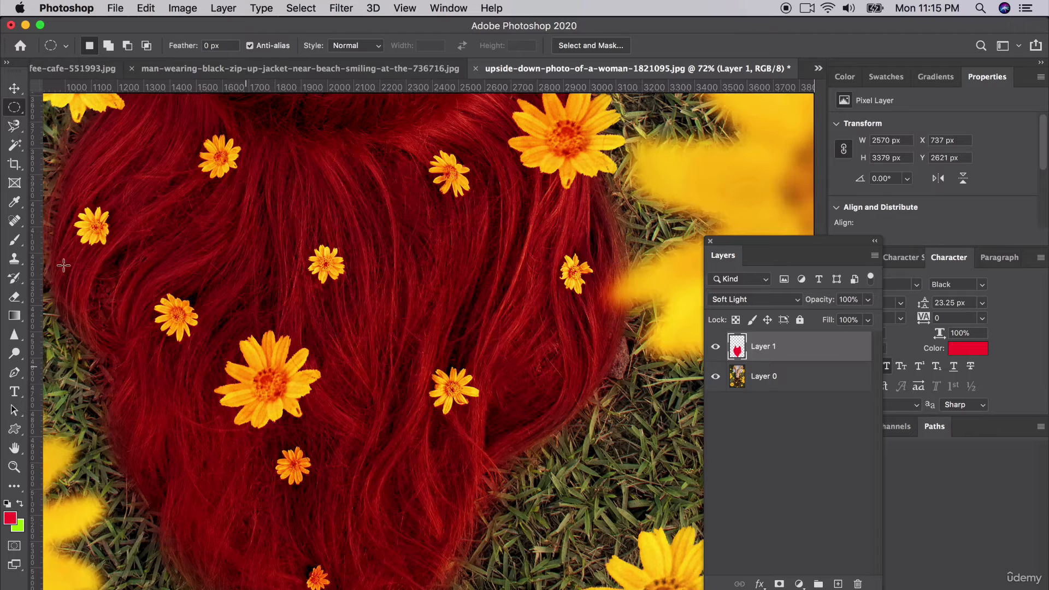
{"action": "left_click", "coordinate": [14, 297]}
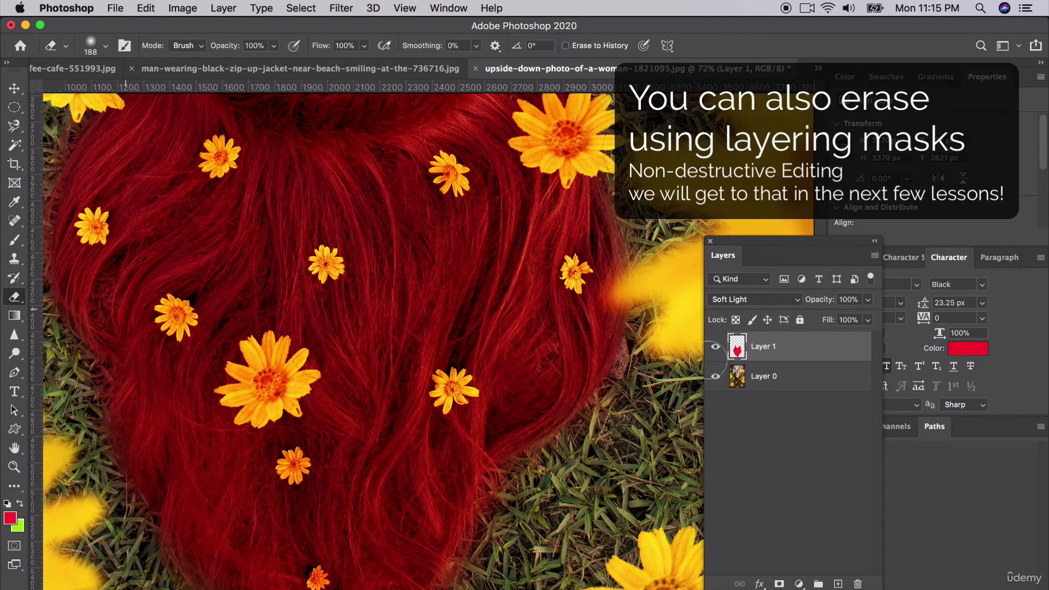
{"action": "mouse_move", "coordinate": [278, 384]}
{"action": "left_mouse_down"}
{"action": "mouse_move", "coordinate": [288, 374]}
{"action": "mouse_move", "coordinate": [264, 394]}
{"action": "mouse_move", "coordinate": [255, 387]}
{"action": "mouse_move", "coordinate": [267, 375]}
{"action": "mouse_move", "coordinate": [261, 354]}
{"action": "mouse_move", "coordinate": [279, 382]}
{"action": "left_mouse_up"}
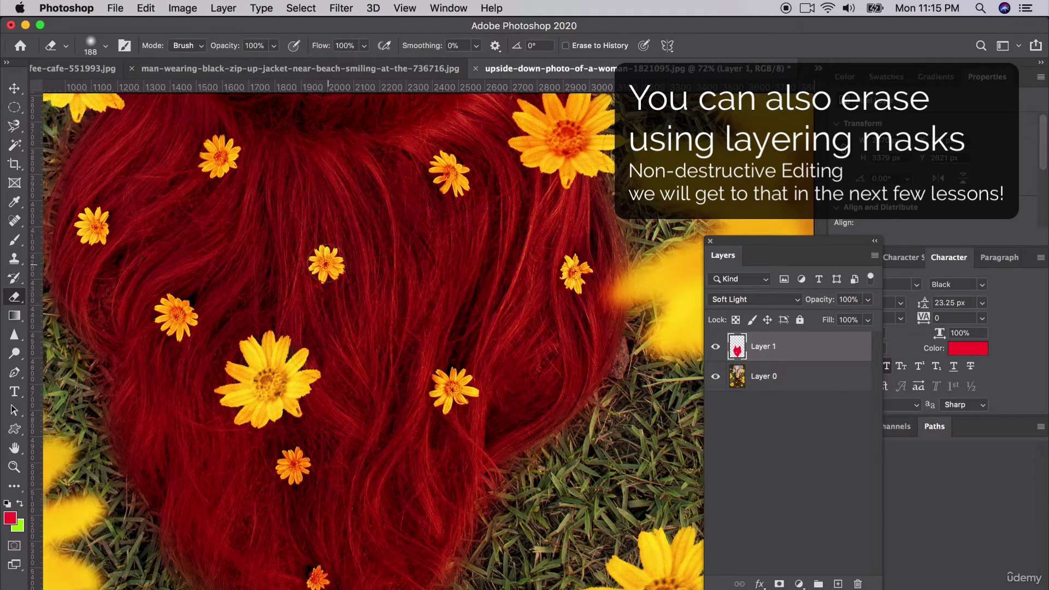
{"action": "left_click", "coordinate": [326, 263]}
{"action": "left_click_drag", "start_coordinate": [446, 388], "coordinate": [451, 388]}
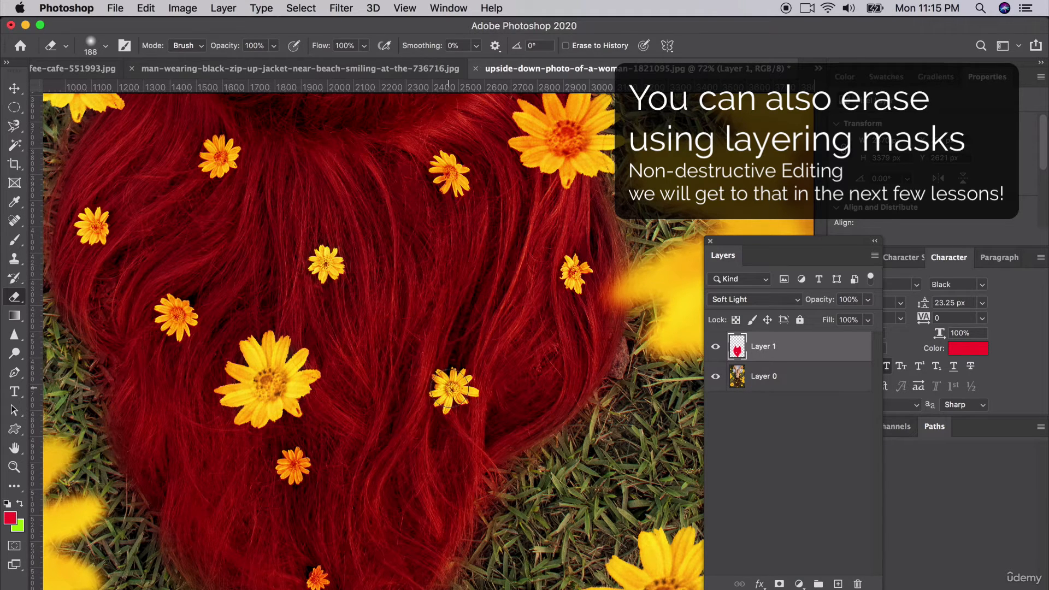
{"action": "left_click", "coordinate": [293, 464]}
{"action": "left_click", "coordinate": [176, 315]}
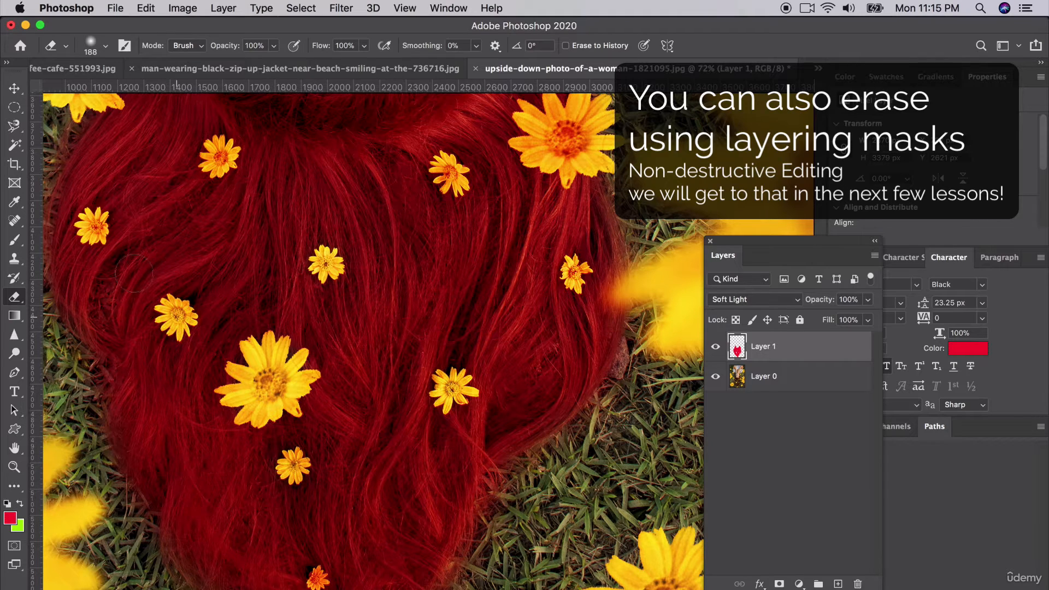
{"action": "left_click", "coordinate": [92, 226]}
{"action": "left_click", "coordinate": [219, 157]}
{"action": "left_click", "coordinate": [452, 176]}
{"action": "mouse_move", "coordinate": [538, 141]}
{"action": "left_mouse_down"}
{"action": "mouse_move", "coordinate": [570, 123]}
{"action": "mouse_move", "coordinate": [579, 150]}
{"action": "left_mouse_up"}
{"action": "left_click", "coordinate": [575, 273]}
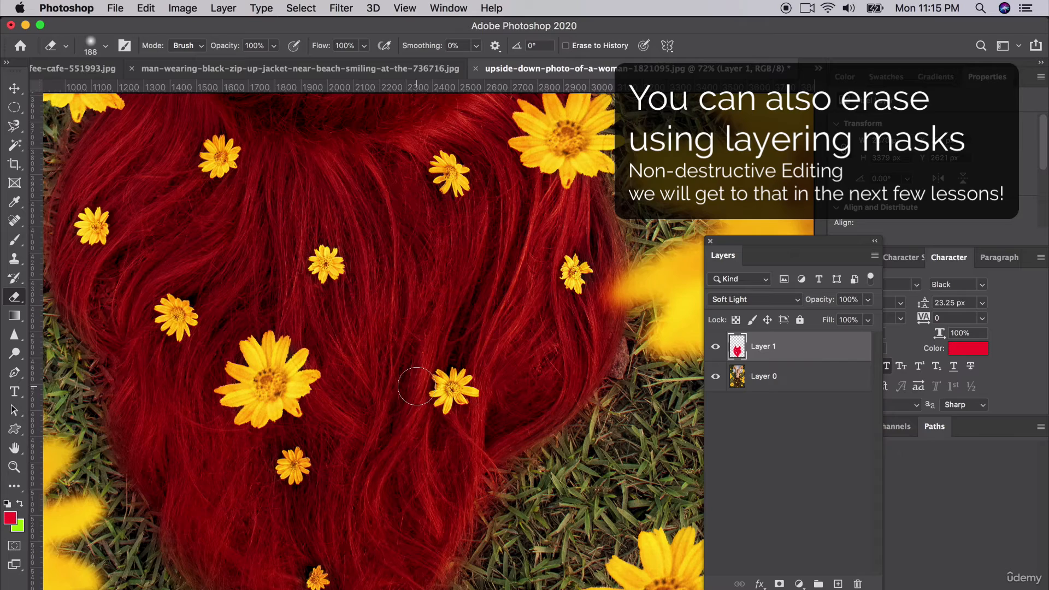
Review the recoloured hair in the overall photo and up close around the forehead and eyebrows.
{"action": "scroll", "coordinate": [415, 386], "scroll_direction": "down", "scroll_amount": 3}
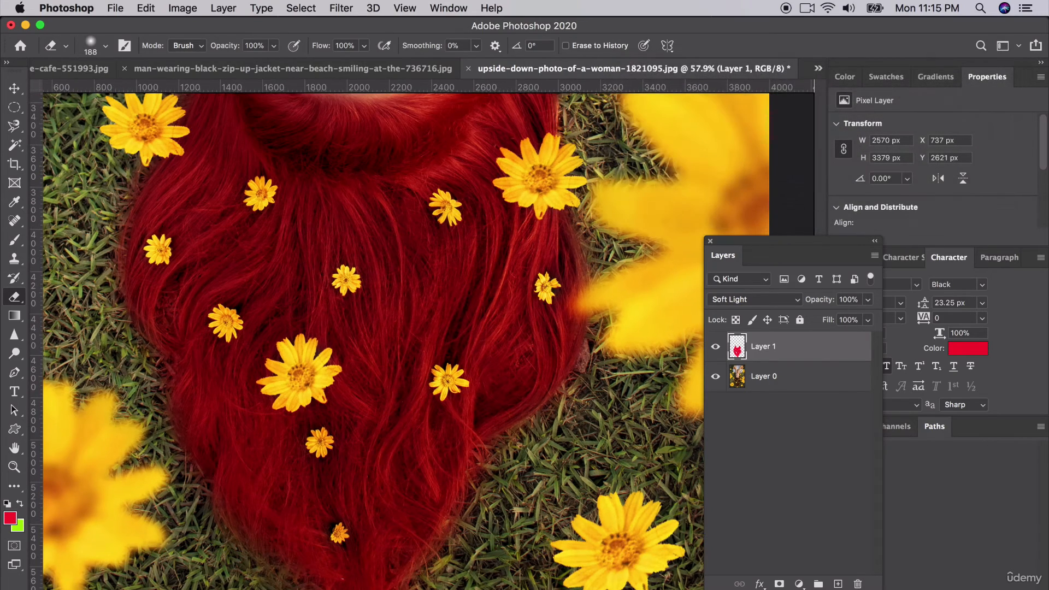
{"action": "key", "text": "super+minus"}
{"action": "key", "text": "super+minus"}
{"action": "key", "text": "super+minus"}
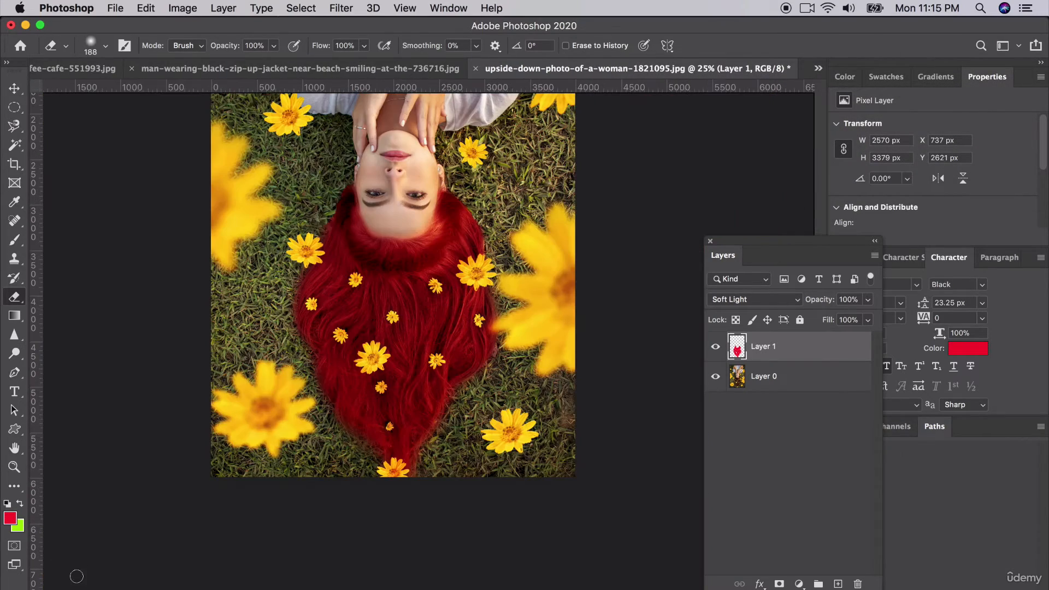
{"action": "scroll", "coordinate": [437, 383], "scroll_direction": "up", "scroll_amount": 3}
{"action": "scroll", "coordinate": [440, 390], "scroll_direction": "up", "scroll_amount": 1}
{"action": "scroll", "coordinate": [396, 233], "scroll_direction": "up", "scroll_amount": 5}
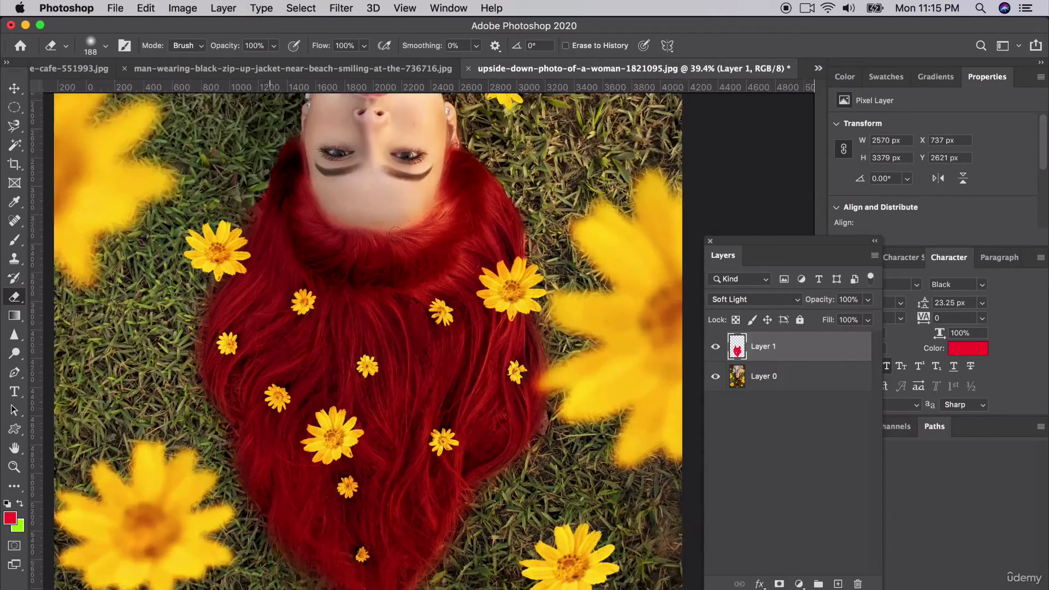
{"action": "scroll", "coordinate": [395, 231], "scroll_direction": "up", "scroll_amount": 6}
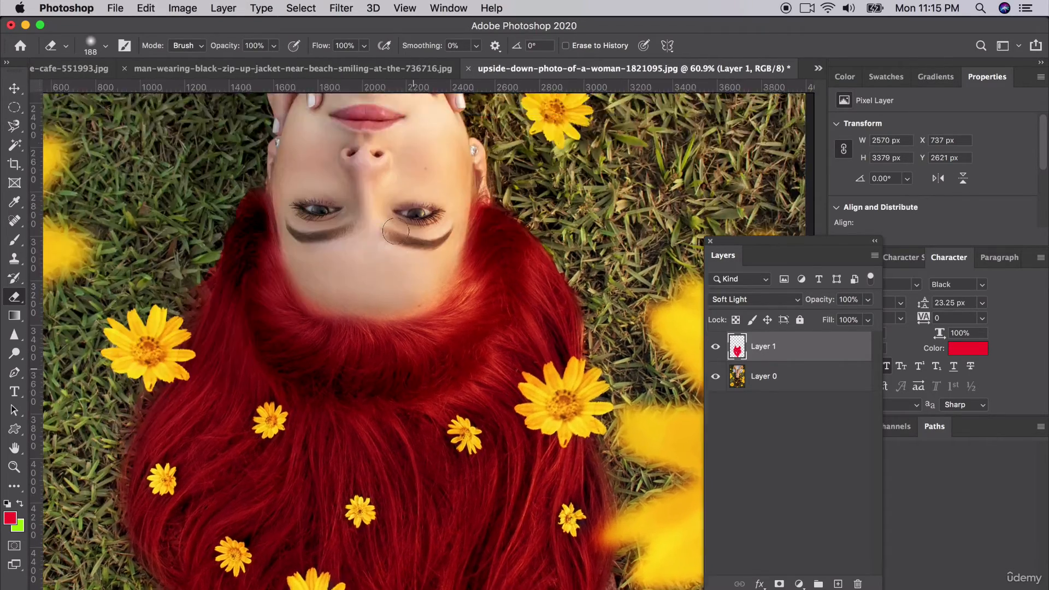
{"action": "scroll", "coordinate": [325, 283], "scroll_direction": "up", "scroll_amount": 4}
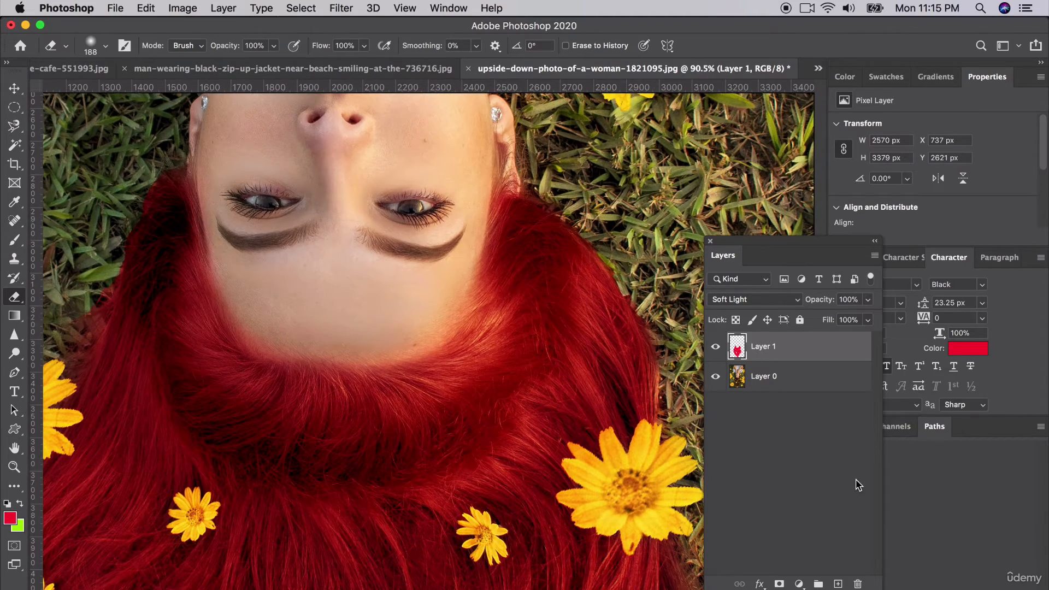
Add a new layer above Layer 1 and paint red over both eyebrows with a 63 px Soft Round brush.
{"action": "left_click", "coordinate": [856, 584]}
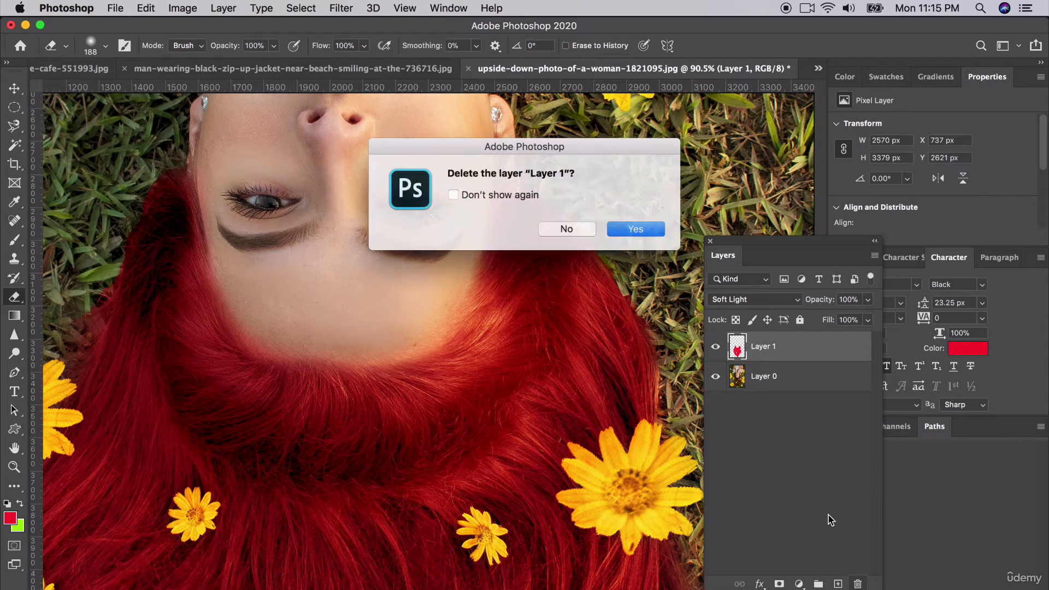
{"action": "left_click", "coordinate": [838, 584]}
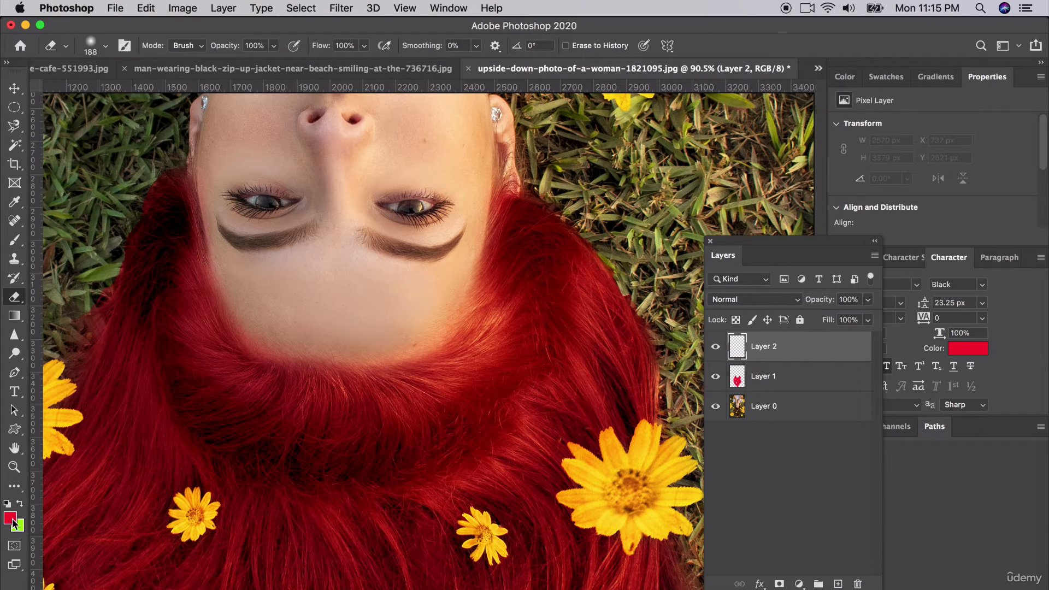
{"action": "left_click", "coordinate": [14, 239]}
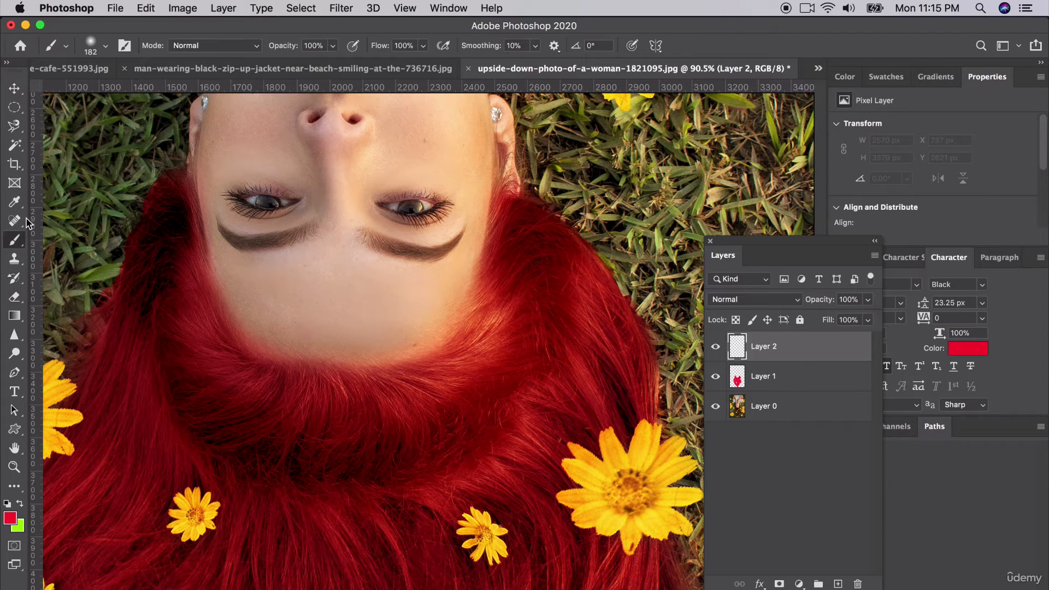
{"action": "left_click", "coordinate": [105, 46]}
{"action": "left_click_drag", "start_coordinate": [146, 93], "coordinate": [115, 93]}
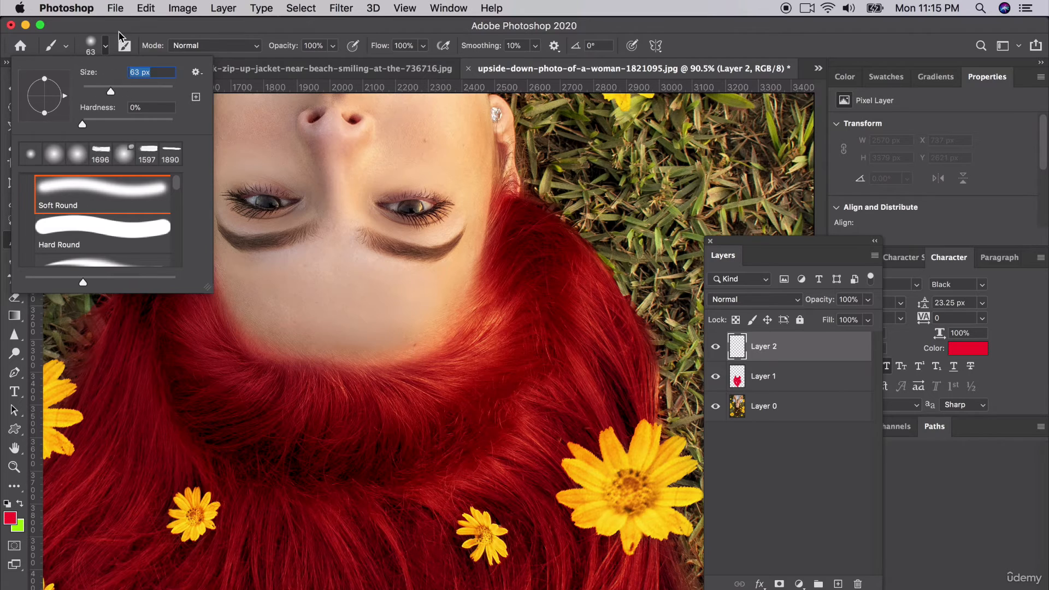
{"action": "key", "text": "Return"}
{"action": "mouse_move", "coordinate": [224, 230]}
{"action": "left_mouse_down"}
{"action": "mouse_move", "coordinate": [309, 231]}
{"action": "mouse_move", "coordinate": [461, 236]}
{"action": "left_mouse_up"}
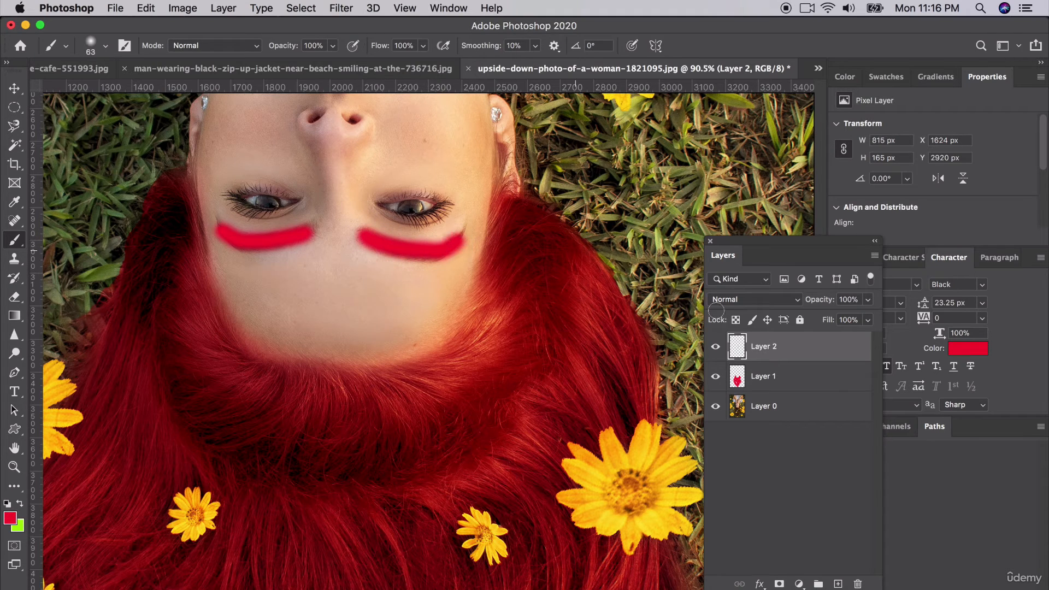
Set the eyebrow layer's blend mode to Soft Light and its opacity to 61%.
{"action": "left_click", "coordinate": [750, 299]}
{"action": "key", "text": "Escape"}
{"action": "left_click", "coordinate": [762, 387]}
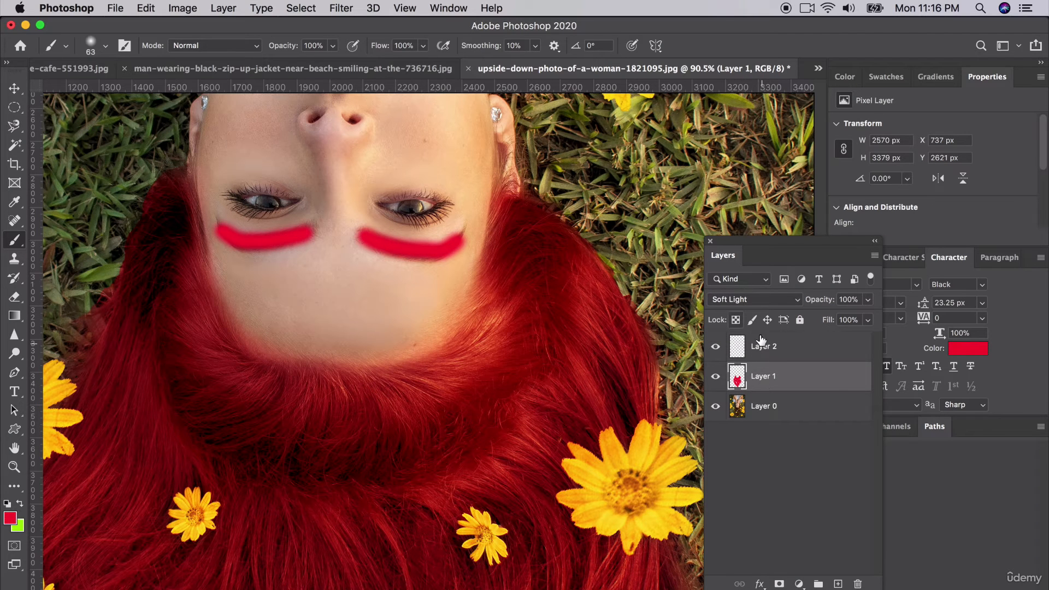
{"action": "left_click", "coordinate": [761, 343]}
{"action": "left_click", "coordinate": [746, 300]}
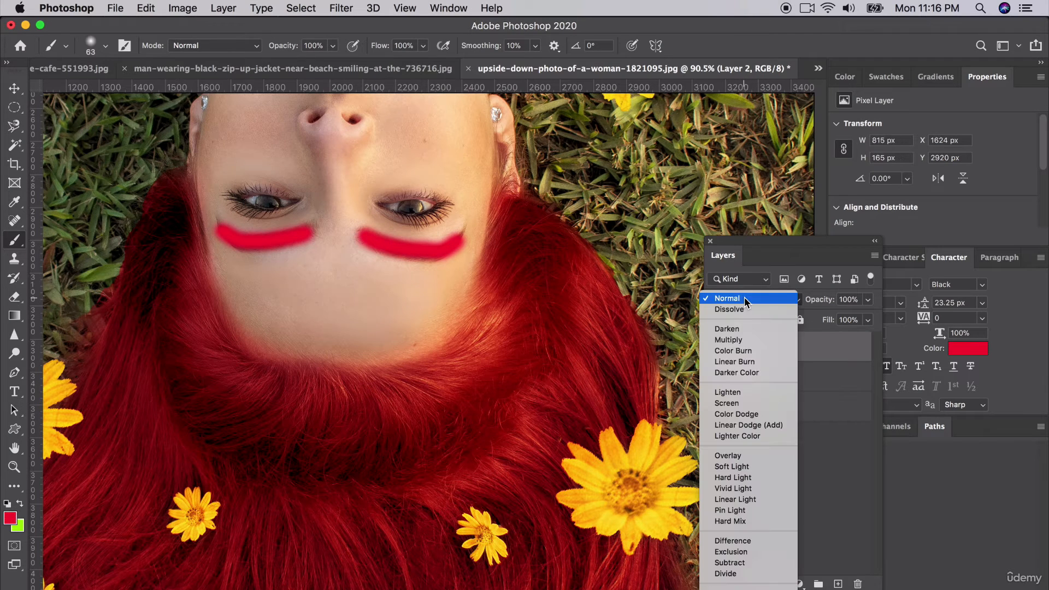
{"action": "left_click", "coordinate": [736, 468]}
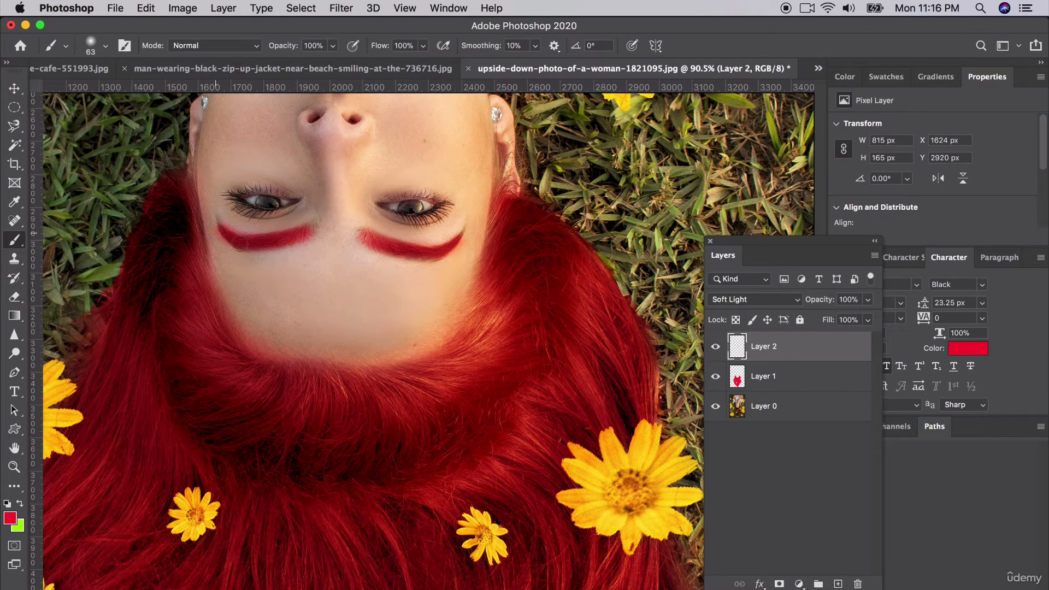
{"action": "left_click", "coordinate": [865, 302]}
{"action": "left_click", "coordinate": [838, 318]}
{"action": "left_click_drag", "start_coordinate": [838, 321], "coordinate": [844, 321]}
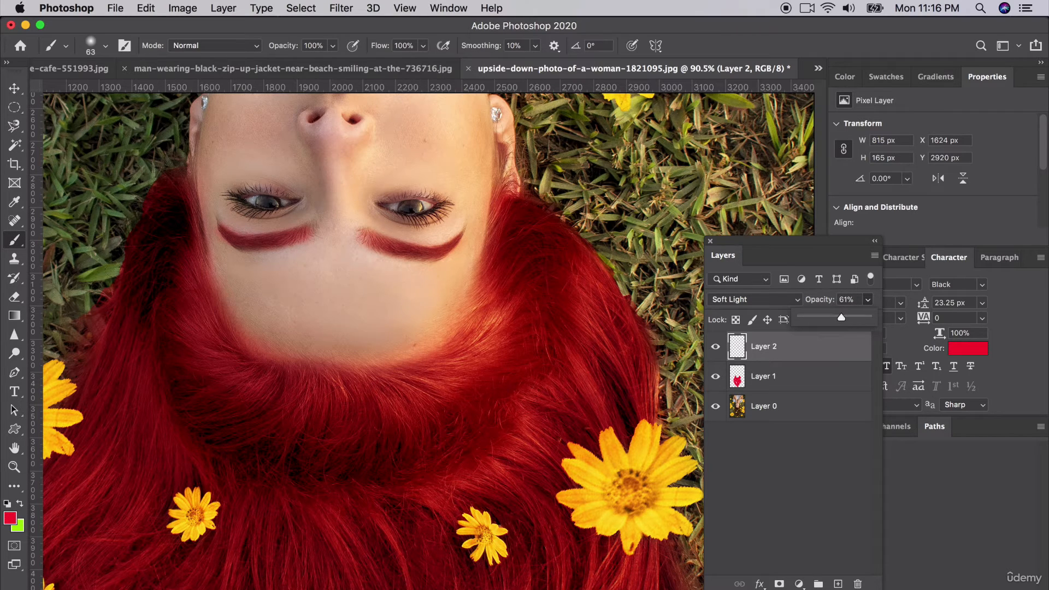
Clean up the red around both eyebrows with a 91 px Eraser at 33% opacity, and reduce the eyebrow layer's opacity.
{"action": "left_click", "coordinate": [15, 297]}
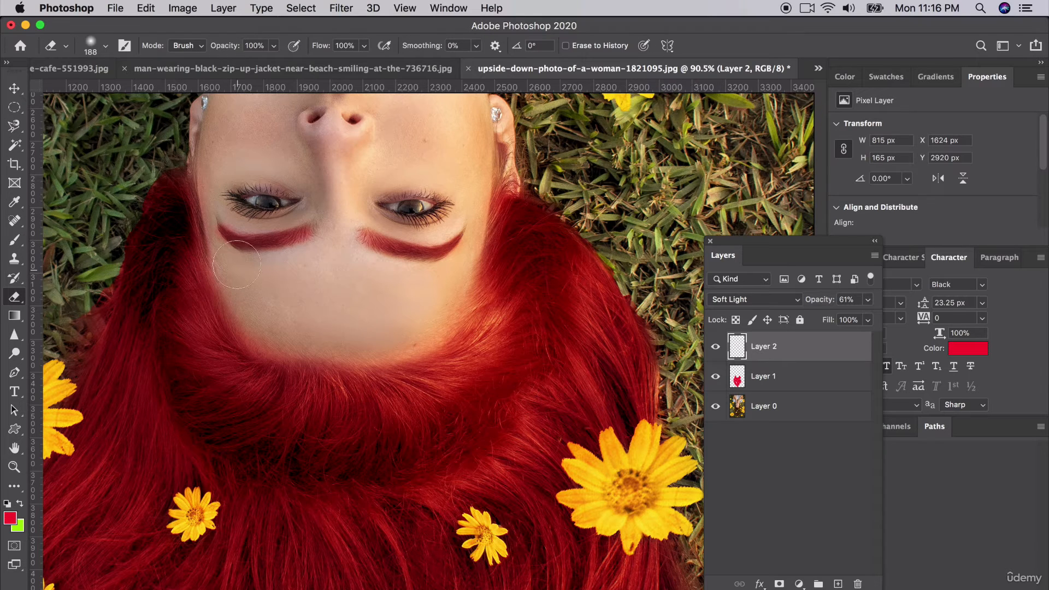
{"action": "left_click", "coordinate": [105, 45]}
{"action": "left_click", "coordinate": [123, 88]}
{"action": "mouse_move", "coordinate": [233, 259]}
{"action": "left_mouse_down"}
{"action": "mouse_move", "coordinate": [308, 251]}
{"action": "mouse_move", "coordinate": [331, 228]}
{"action": "mouse_move", "coordinate": [325, 210]}
{"action": "mouse_move", "coordinate": [217, 214]}
{"action": "left_mouse_up"}
{"action": "left_click", "coordinate": [273, 46]}
{"action": "left_click_drag", "start_coordinate": [278, 62], "coordinate": [228, 62]}
{"action": "mouse_move", "coordinate": [221, 232]}
{"action": "left_mouse_down"}
{"action": "mouse_move", "coordinate": [208, 202]}
{"action": "mouse_move", "coordinate": [229, 219]}
{"action": "left_mouse_up"}
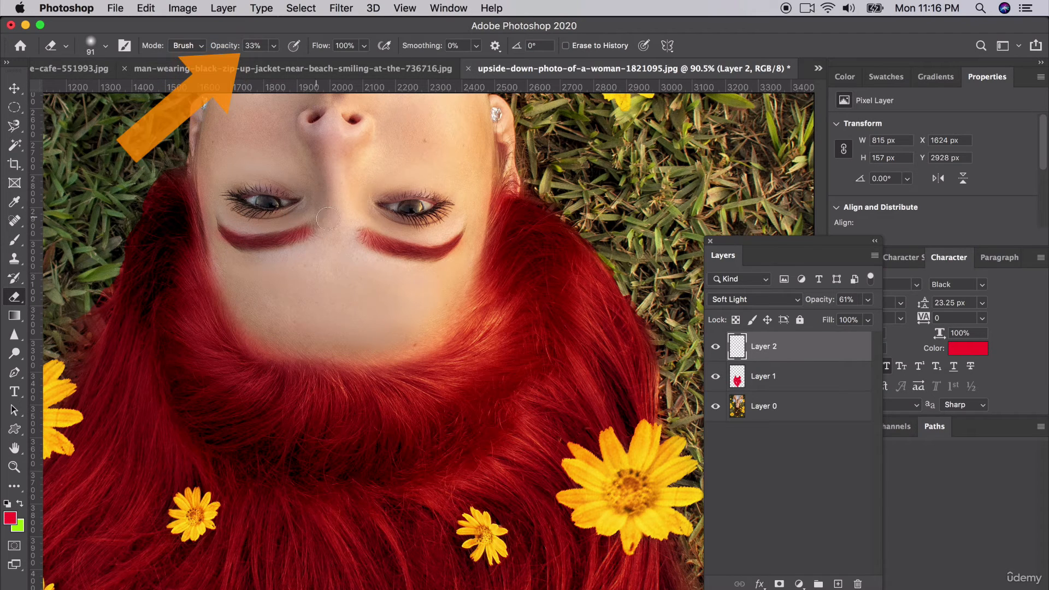
{"action": "left_click_drag", "start_coordinate": [447, 227], "coordinate": [459, 220]}
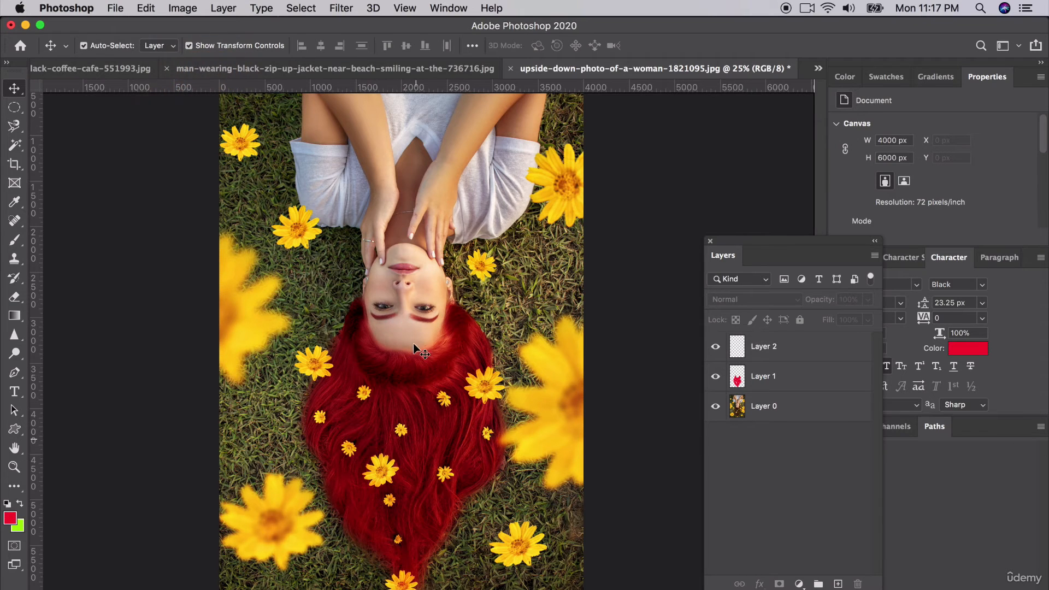
{"action": "left_click", "coordinate": [867, 300]}
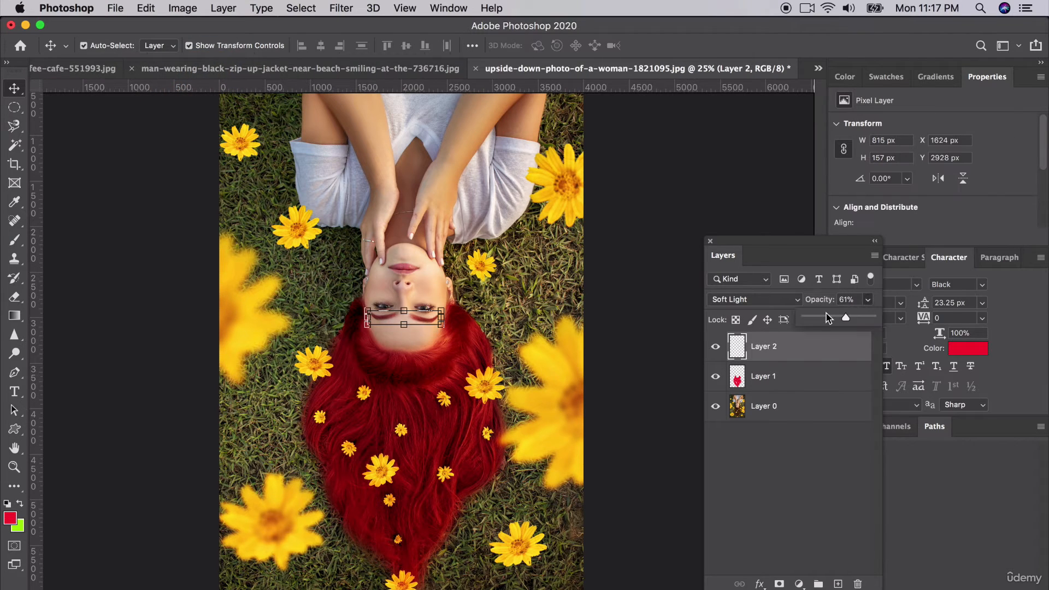
{"action": "left_click", "coordinate": [610, 356]}
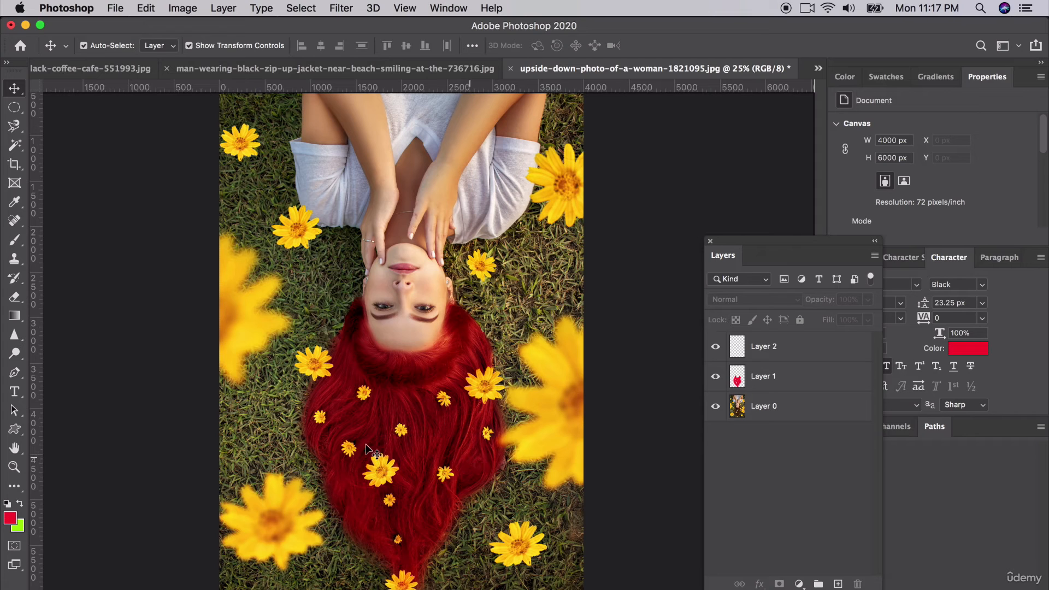
Adjust Layer 1 with Hue/Saturation using hue +2, try saturation +27 and pull it back, and toggle the layer's visibility to compare.
{"action": "left_click", "coordinate": [735, 380]}
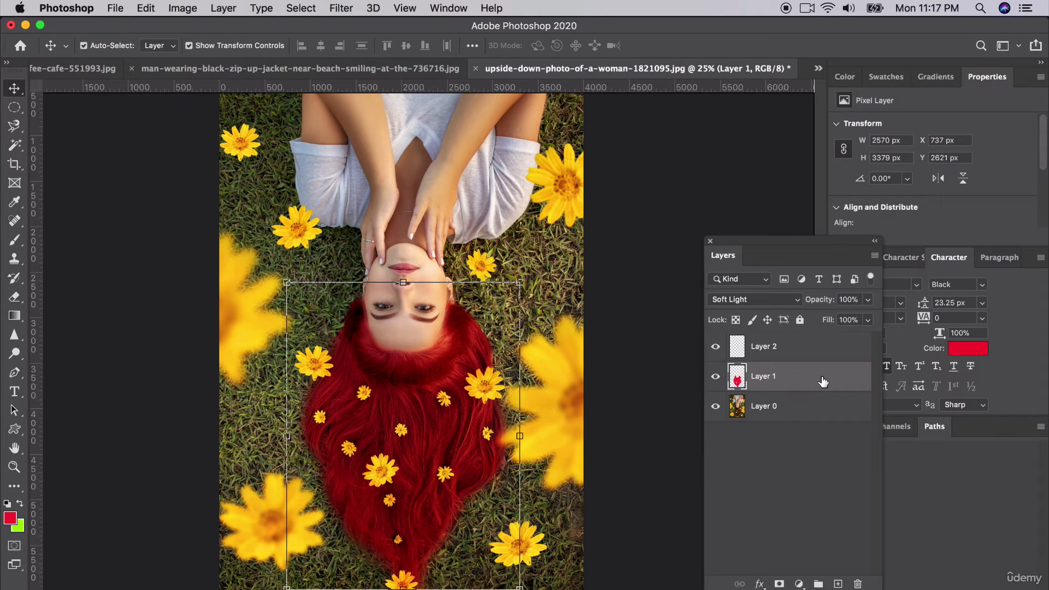
{"action": "left_click", "coordinate": [182, 8]}
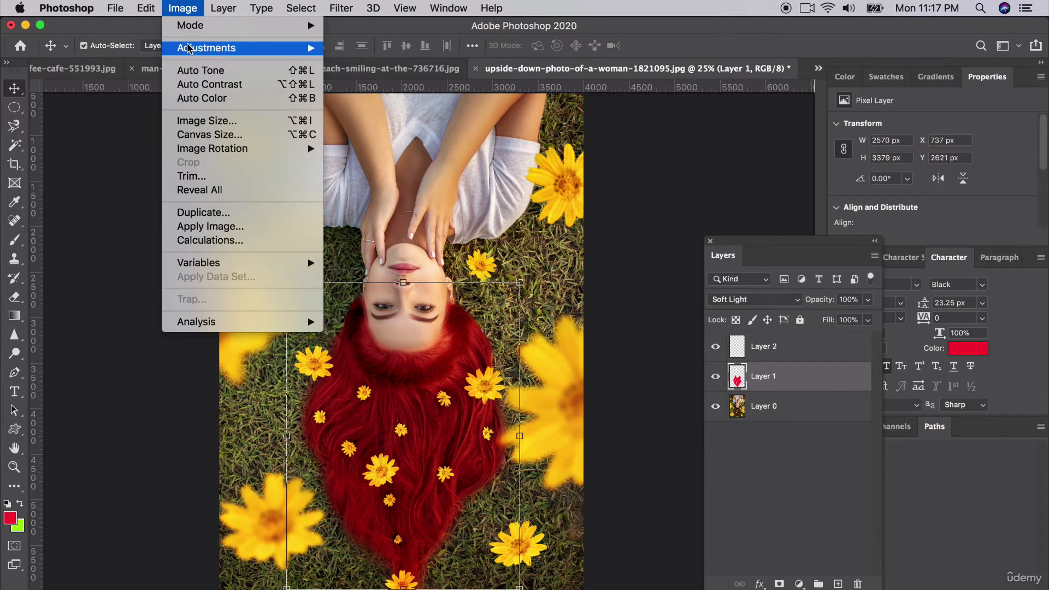
{"action": "mouse_move", "coordinate": [188, 48]}
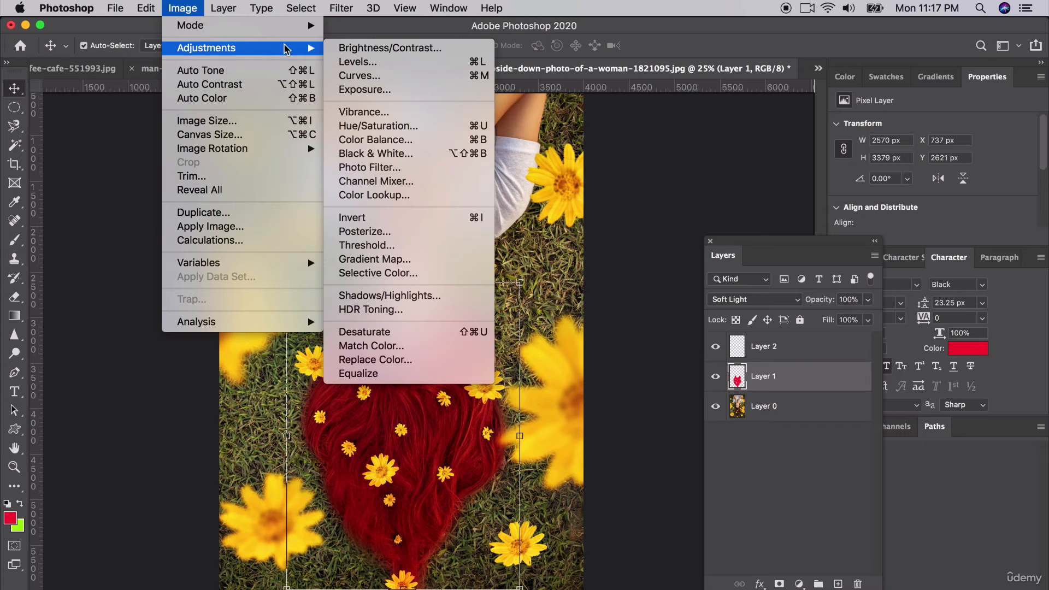
{"action": "left_click", "coordinate": [371, 126]}
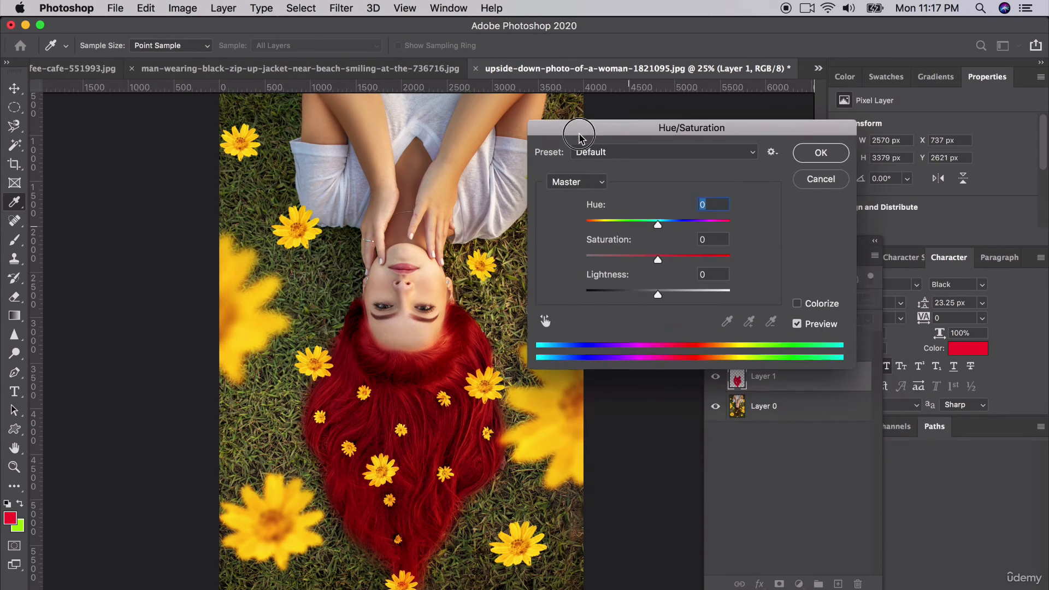
{"action": "left_click_drag", "start_coordinate": [656, 224], "coordinate": [677, 260]}
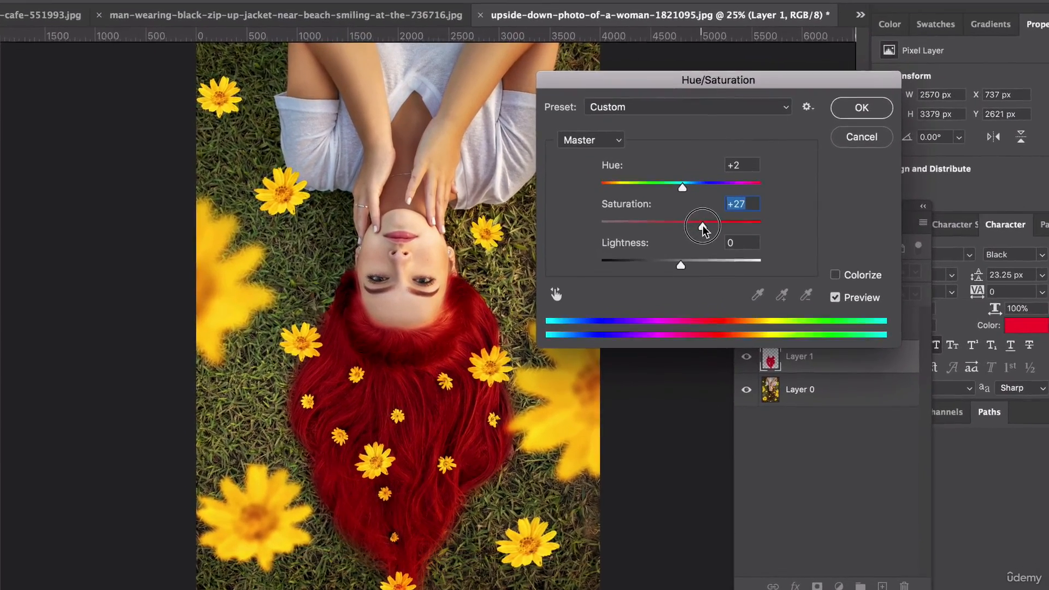
{"action": "left_click_drag", "start_coordinate": [703, 225], "coordinate": [678, 227]}
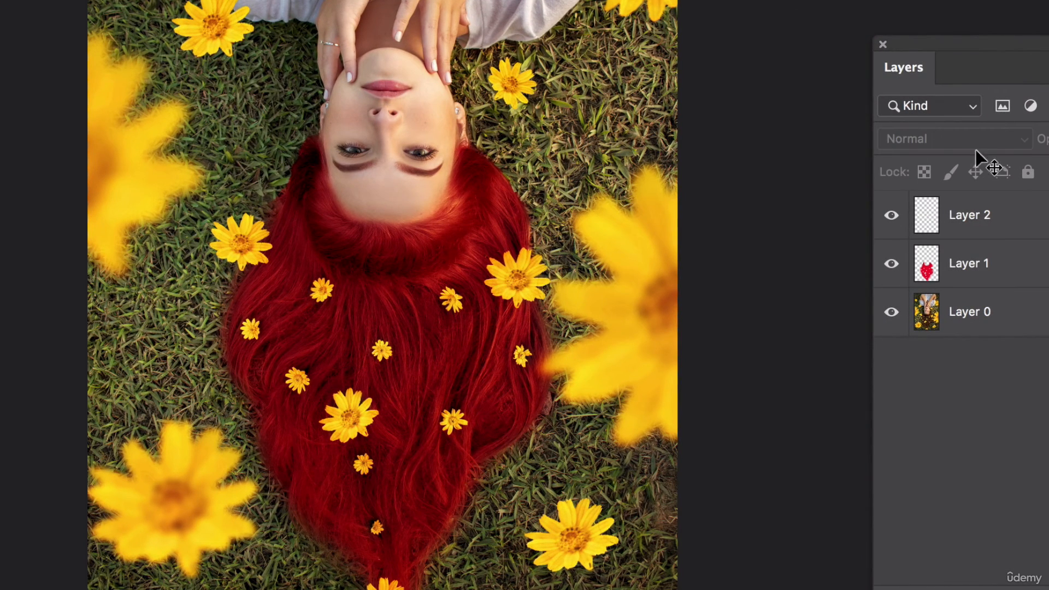
{"action": "left_click", "coordinate": [891, 264]}
{"action": "left_click", "coordinate": [891, 265]}
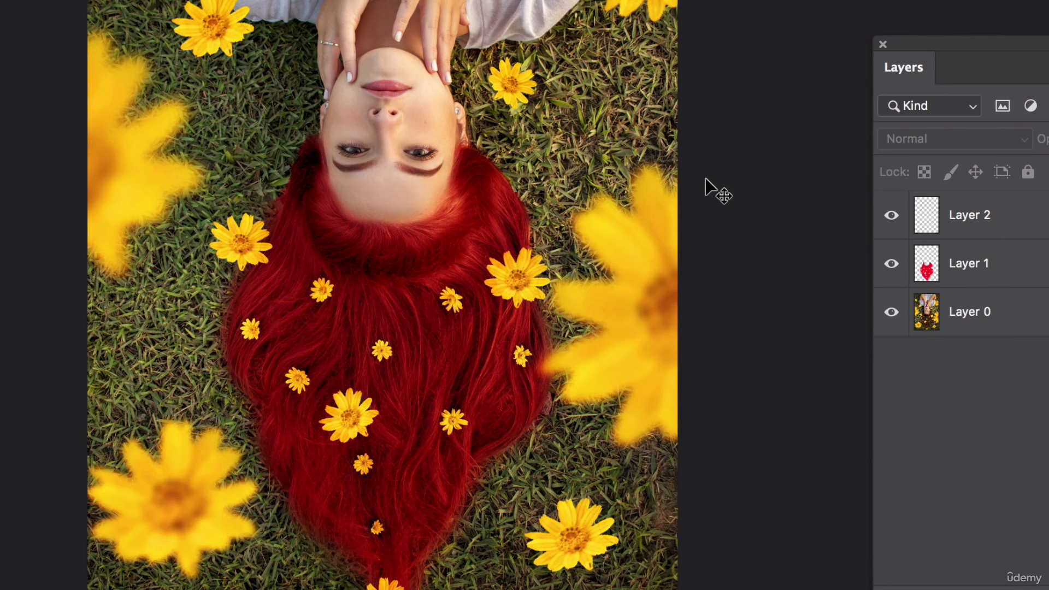